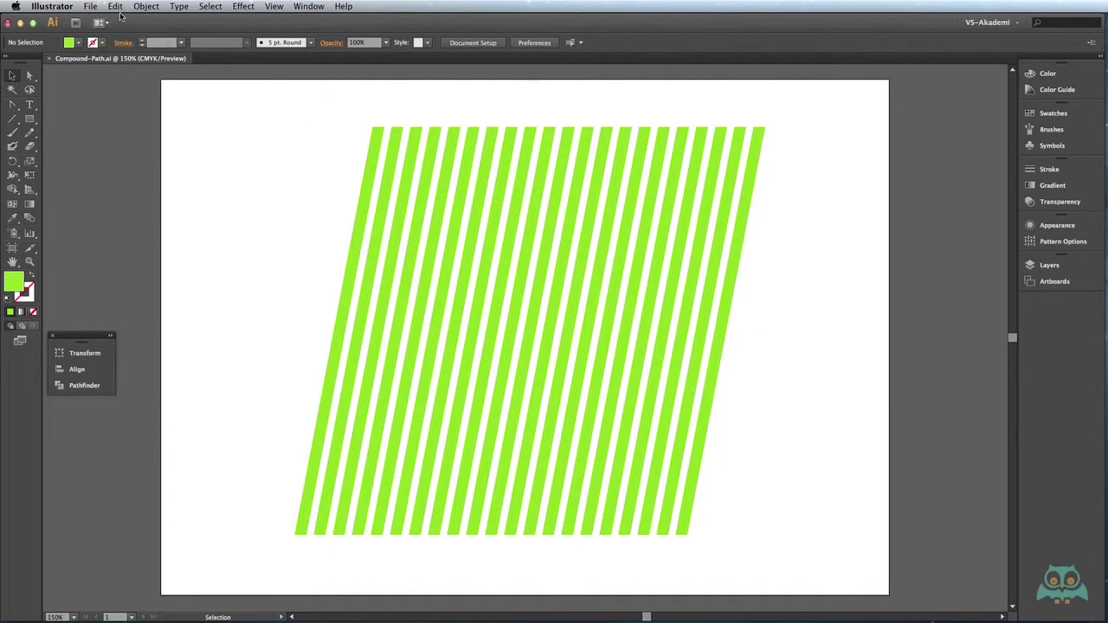
# Browse the Object menu and the Nesne-Duzenleme-Araclari folder, then return to the document
pyautogui.click(146, 6)
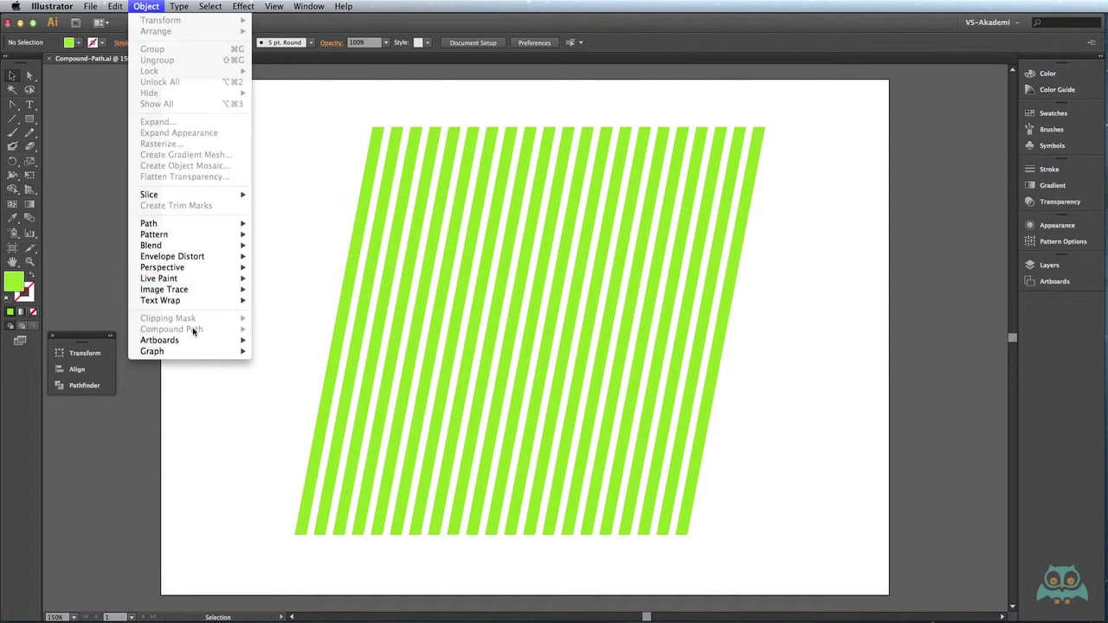
pyautogui.click(537, 26)
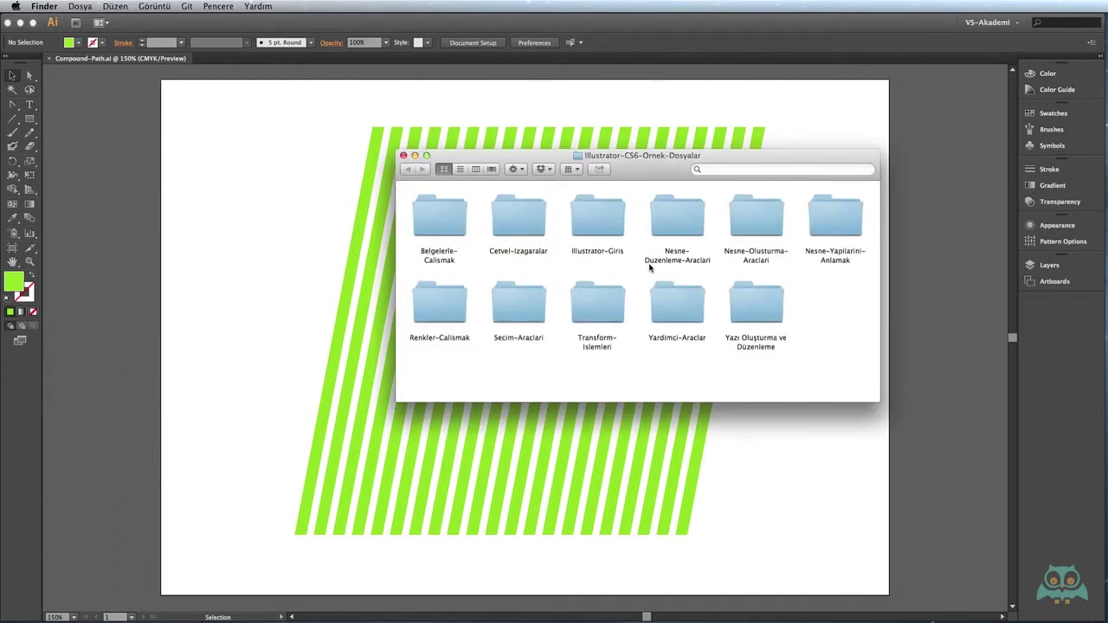
pyautogui.doubleClick(664, 227)
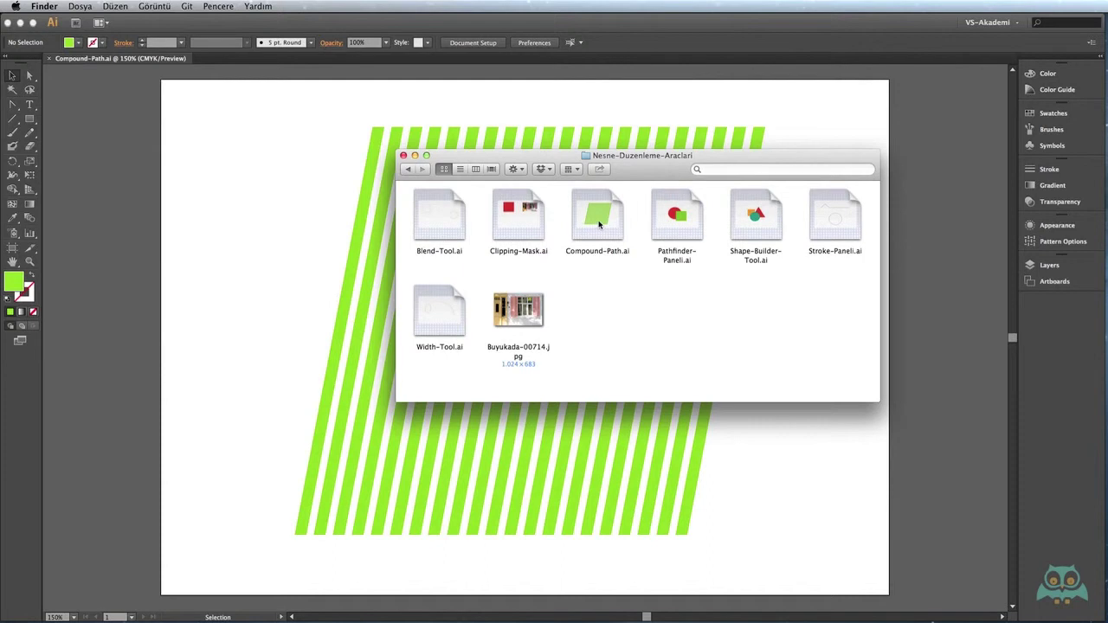
pyautogui.click(472, 109)
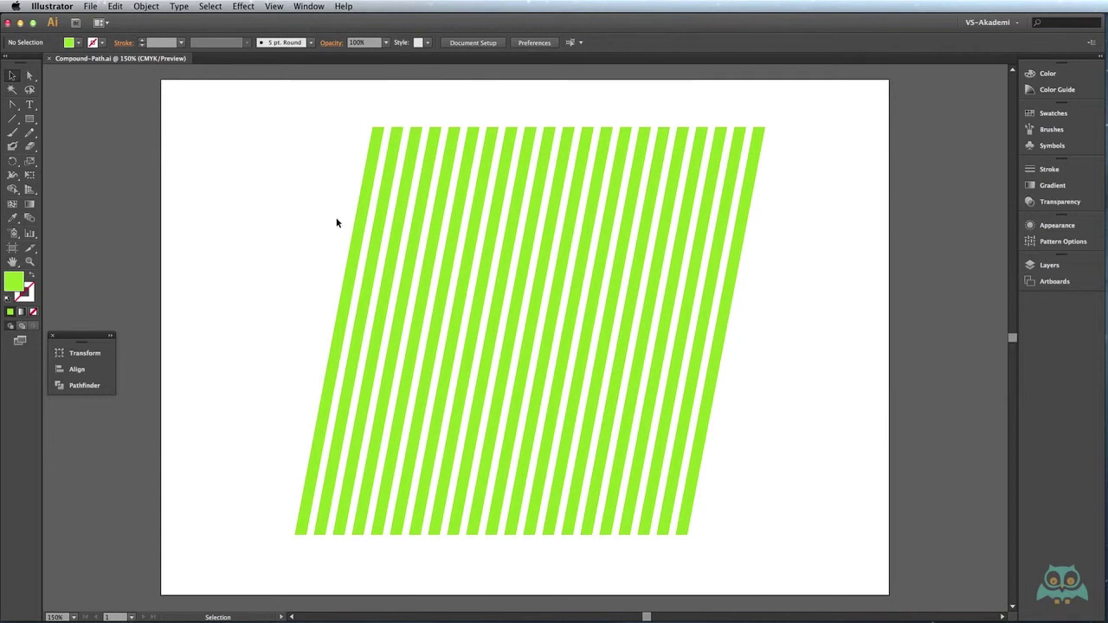
# Select all the green stripes and apply a white-to-black linear gradient
pyautogui.moveTo(356, 102); pyautogui.dragTo(774, 245)
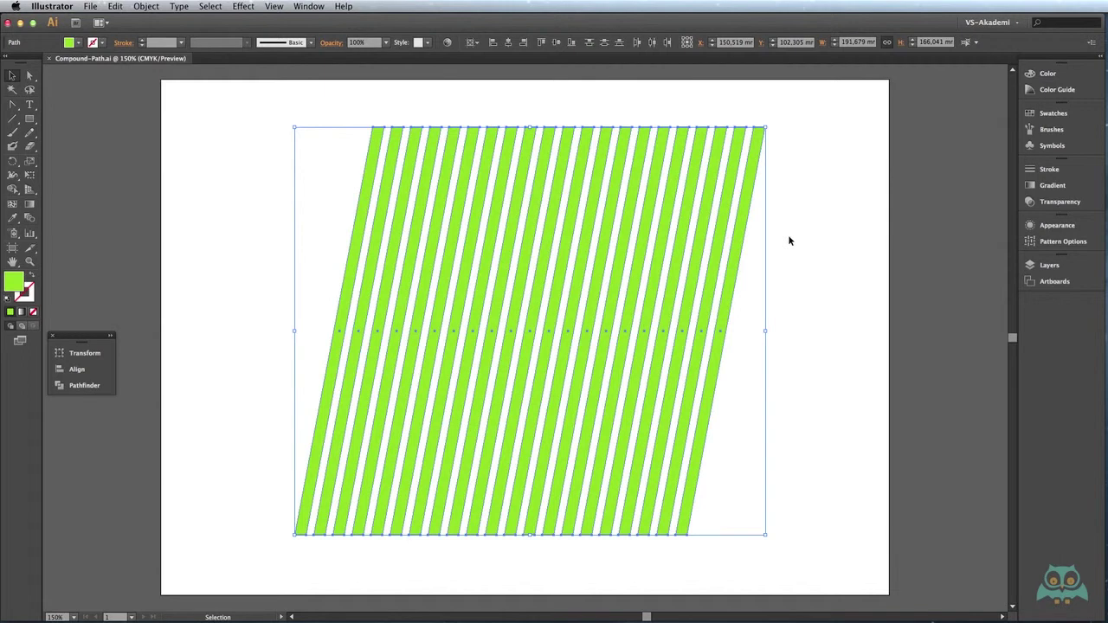
pyautogui.click(1052, 185)
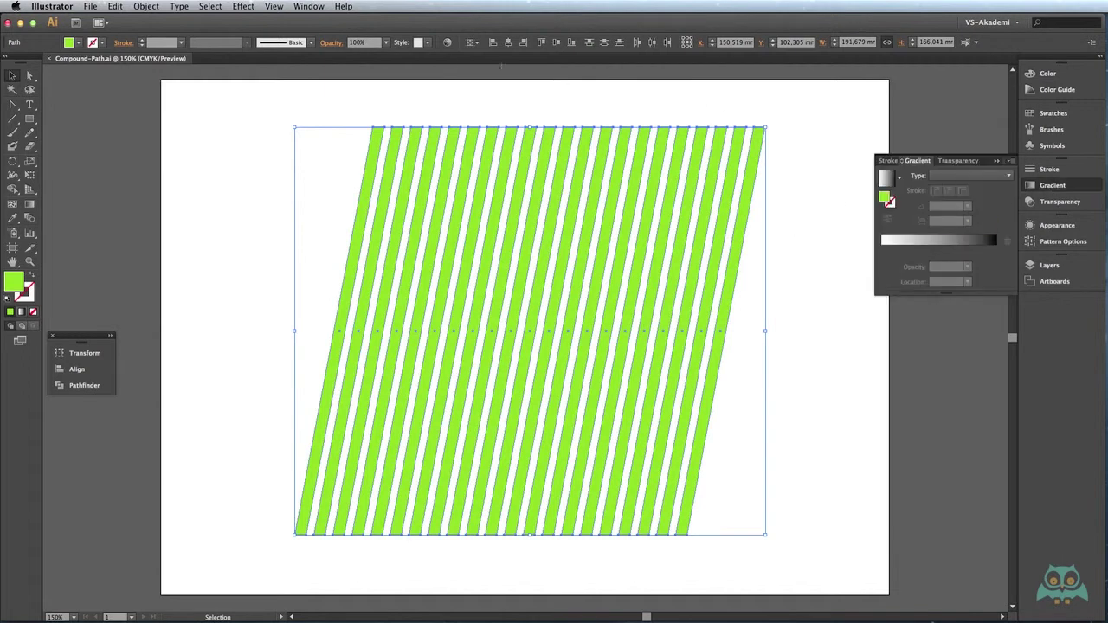
pyautogui.click(311, 9)
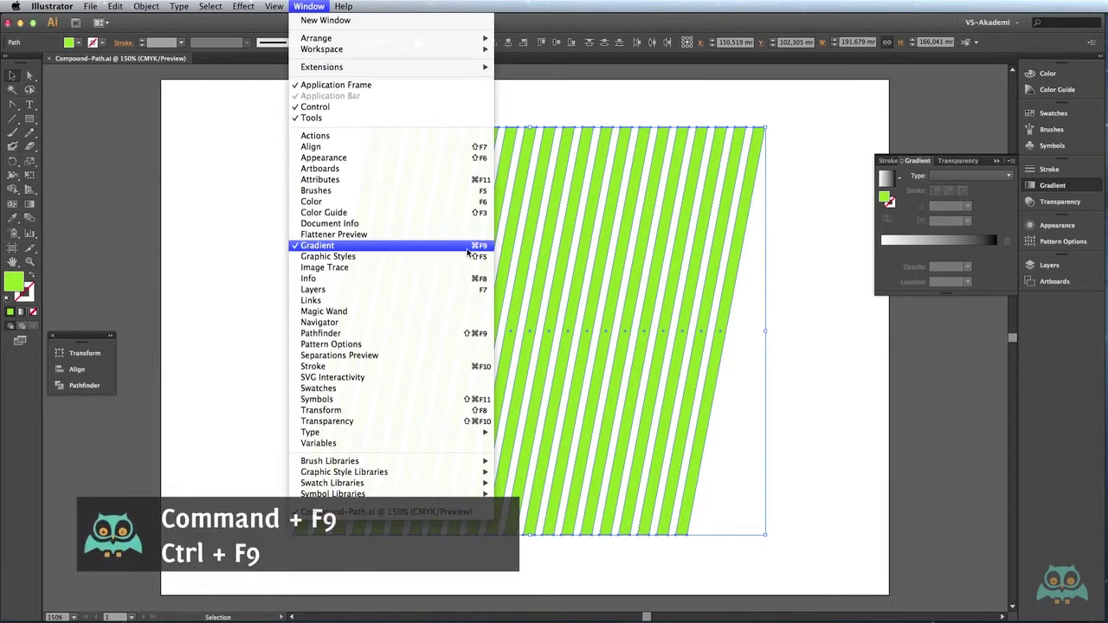
pyautogui.press('Escape')
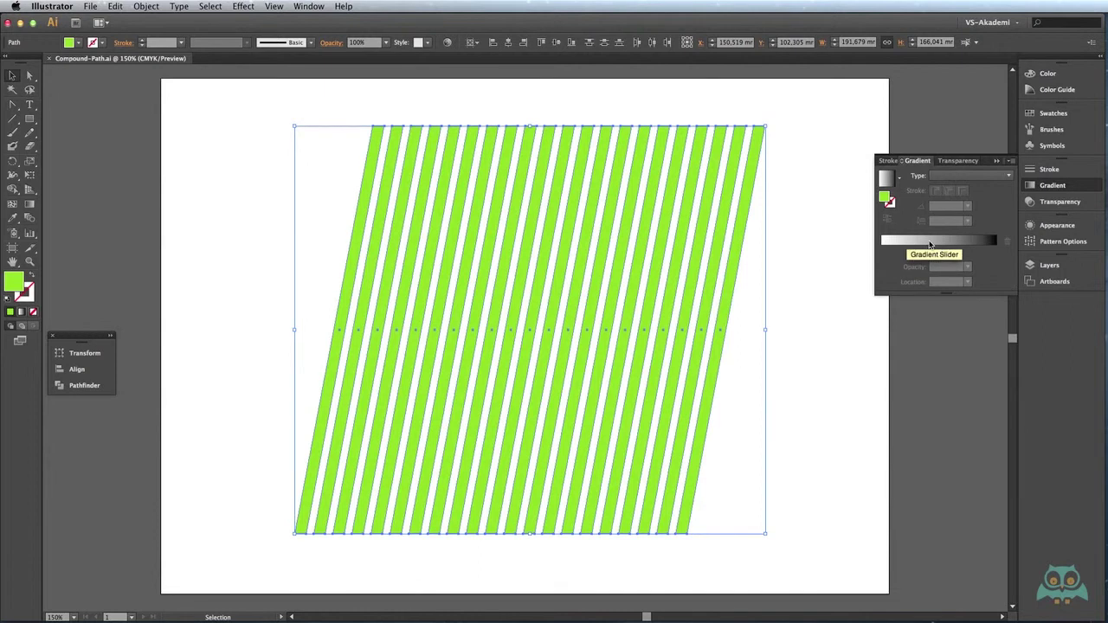
pyautogui.click(924, 243)
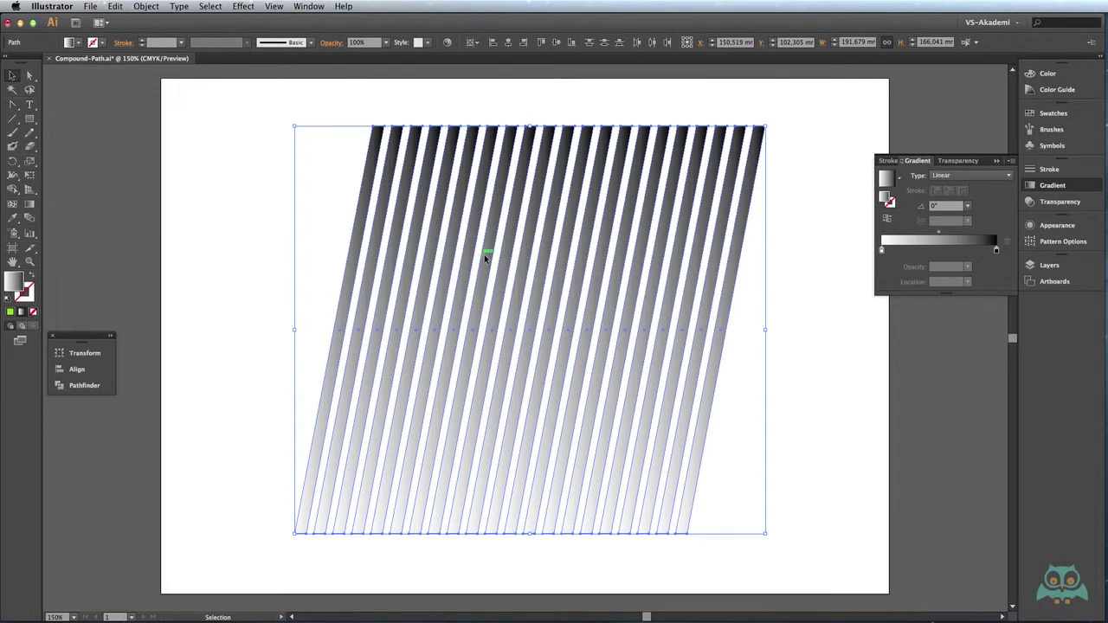
# Open the Object menu to reach Compound Path > Make for the selected stripes
pyautogui.click(146, 6)
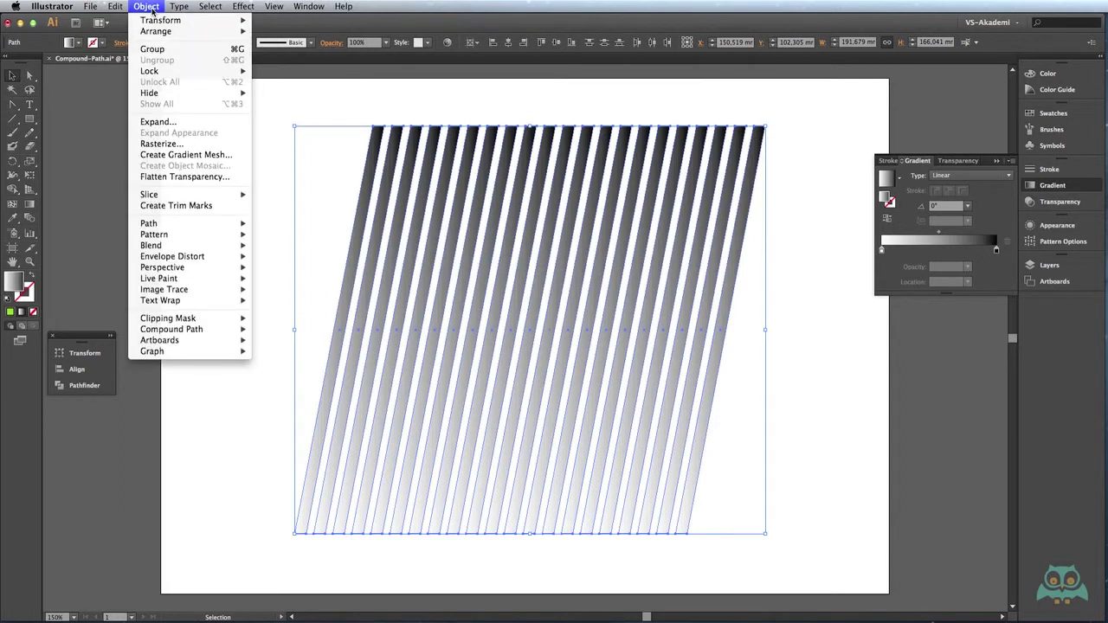
pyautogui.moveTo(171, 329)
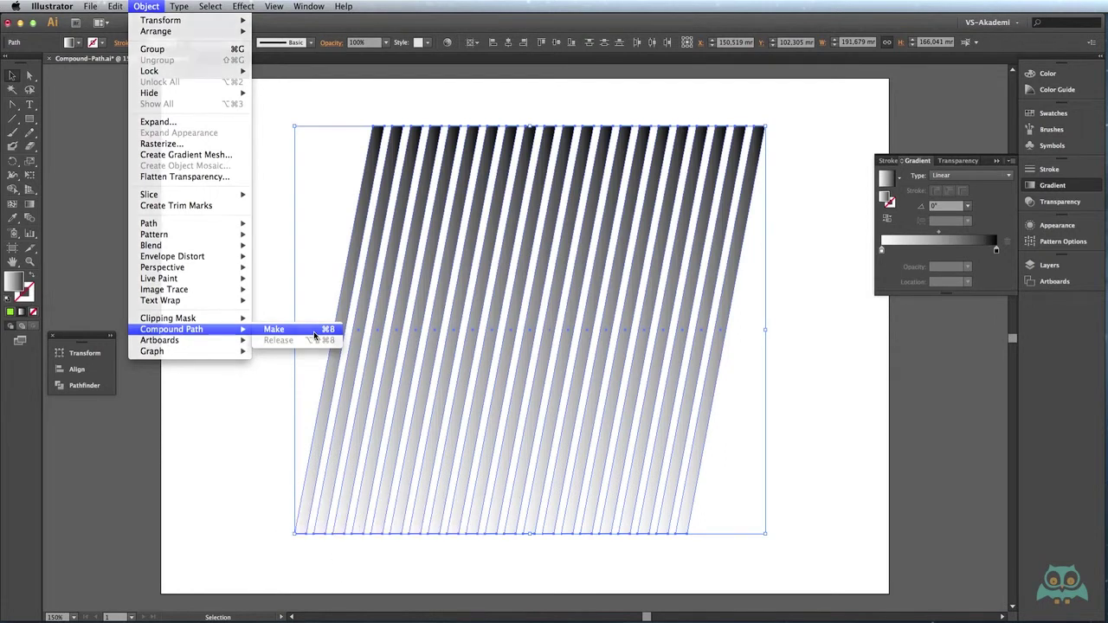
# Combine the stripes into one compound path sharing a single gradient
pyautogui.click(314, 332)
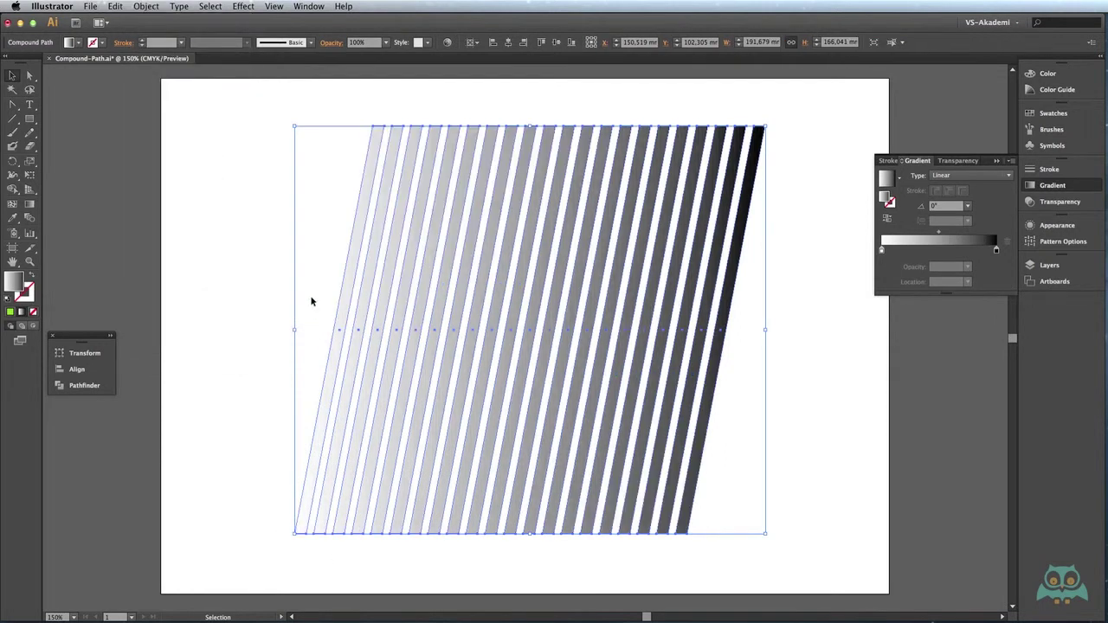
pyautogui.click(750, 327)
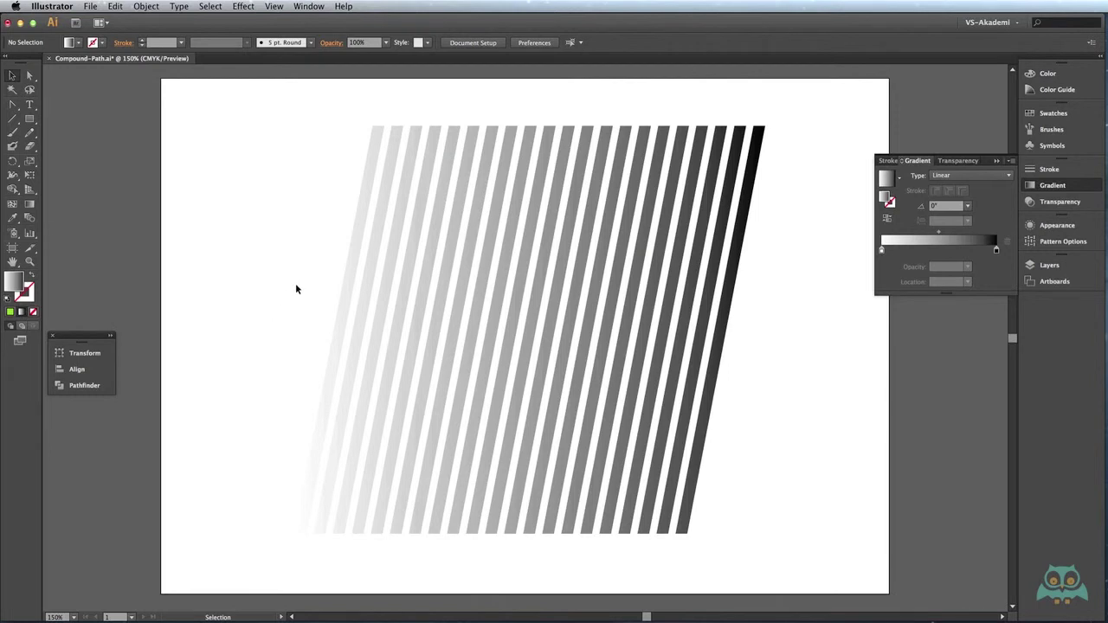
pyautogui.click(357, 211)
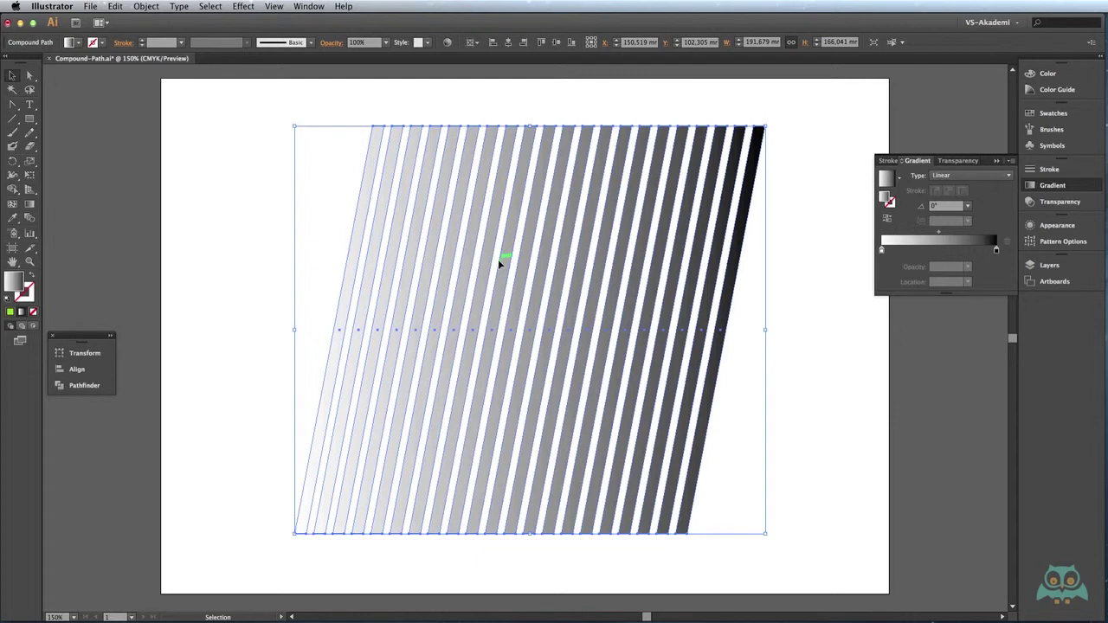
# Move the striped path 37.86 mm right and draw a polar grid to its left
pyautogui.moveTo(456, 235); pyautogui.dragTo(549, 235)
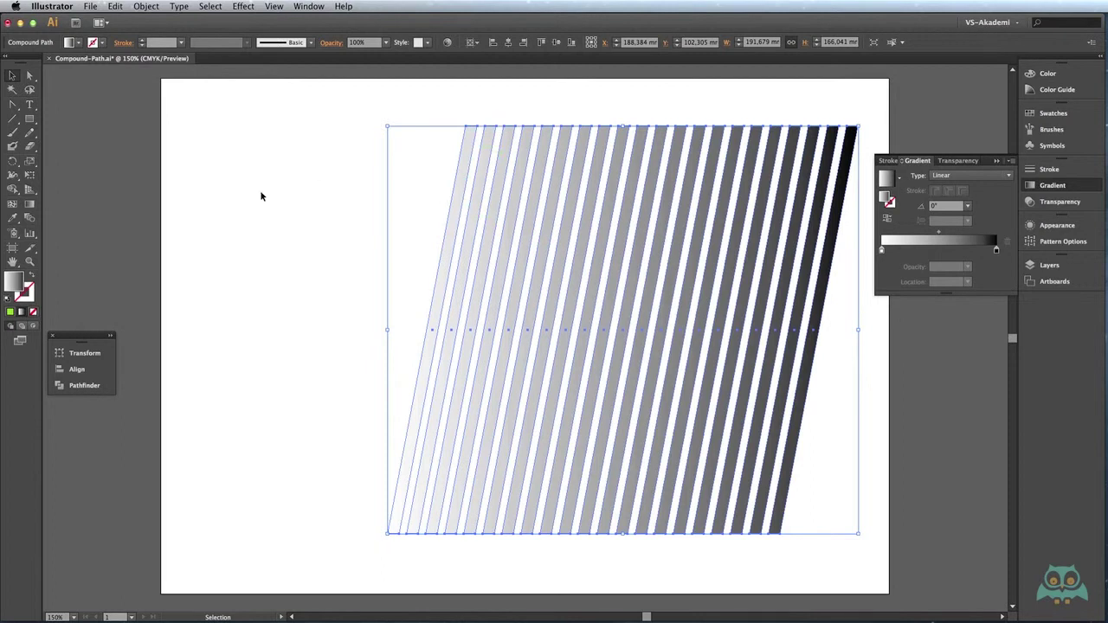
pyautogui.moveTo(13, 120)
pyautogui.mouseDown()
pyautogui.moveTo(61, 127)
pyautogui.moveTo(94, 178)
pyautogui.mouseUp()
pyautogui.moveTo(216, 167)
pyautogui.mouseDown()
pyautogui.moveTo(350, 313)
pyautogui.moveTo(399, 349)
pyautogui.mouseUp()
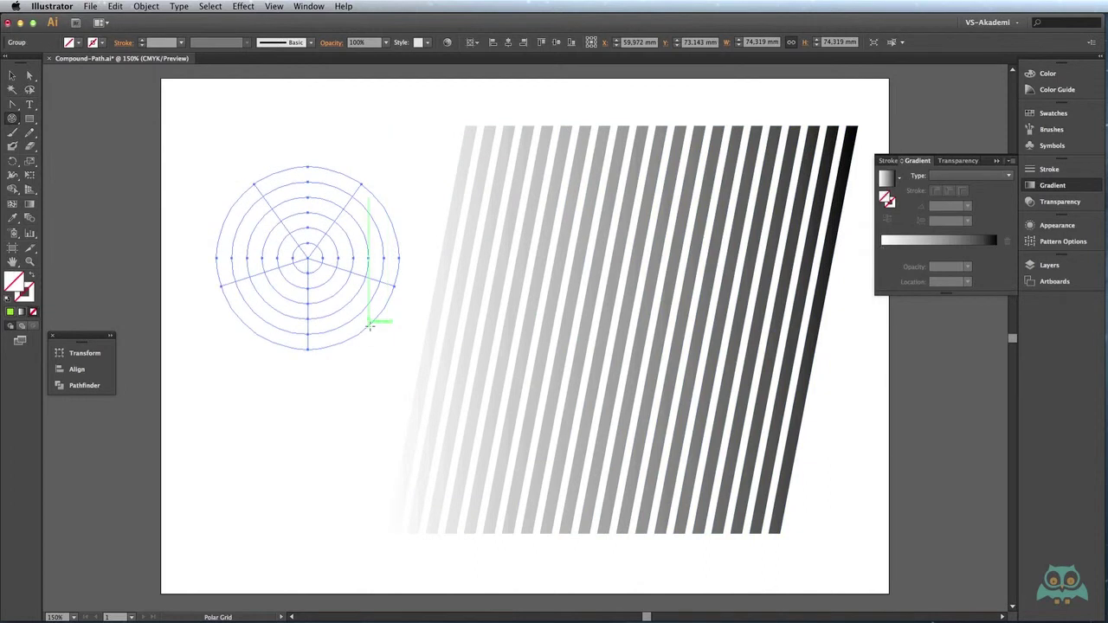
# Reselect the newly drawn, still-invisible polar grid with the Selection tool
pyautogui.click(12, 76)
pyautogui.press('Delete')
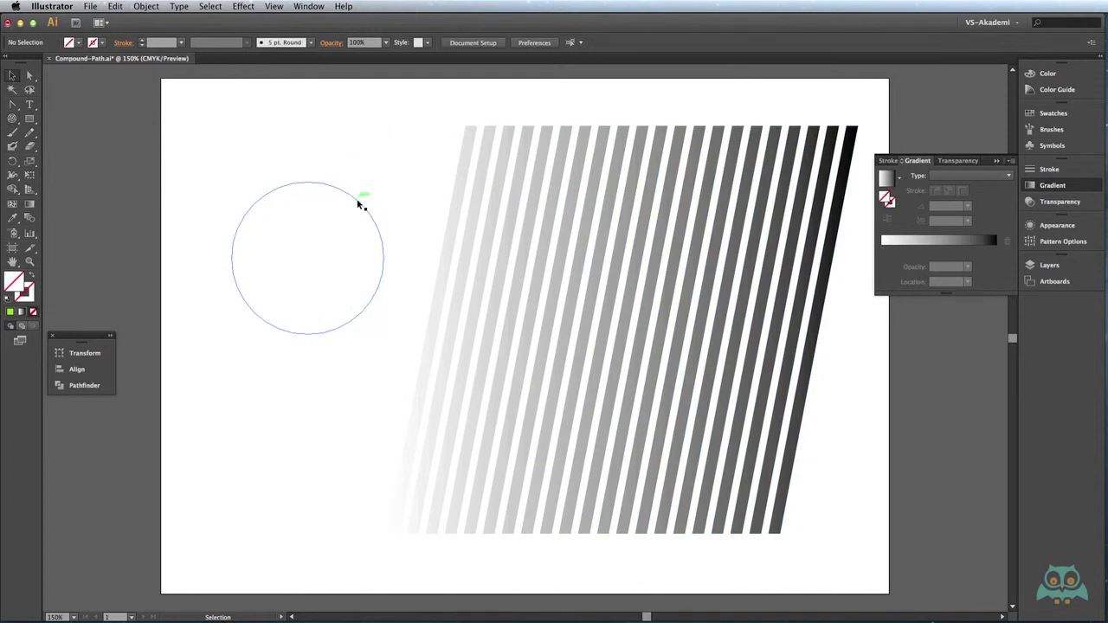
pyautogui.click(351, 210)
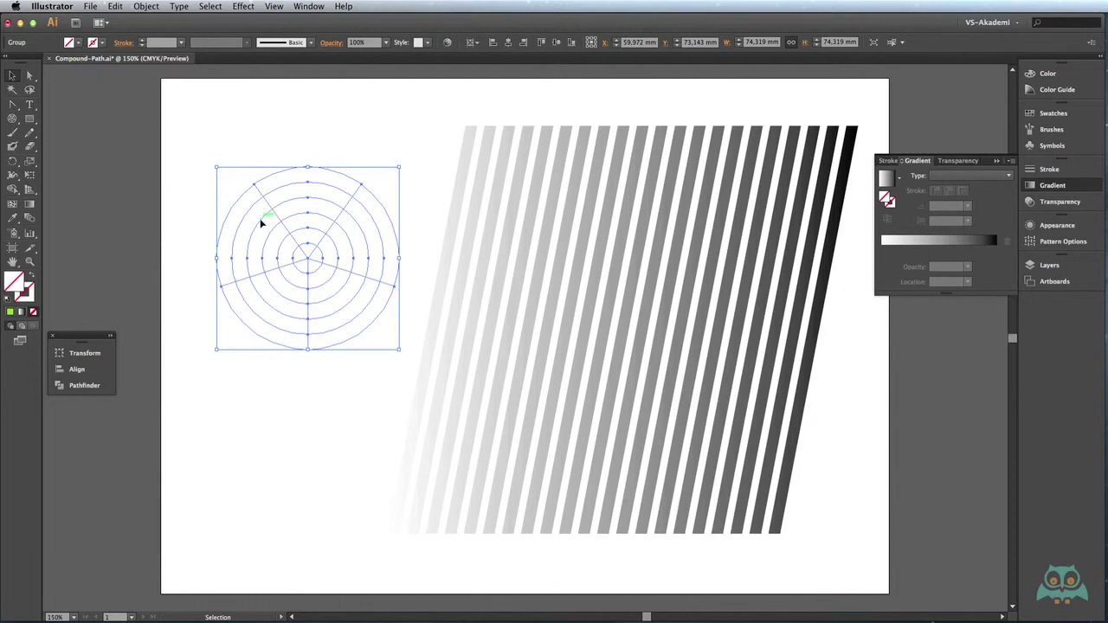
# Try filling the polar grid's outer ring green, then undo it
pyautogui.click(30, 75)
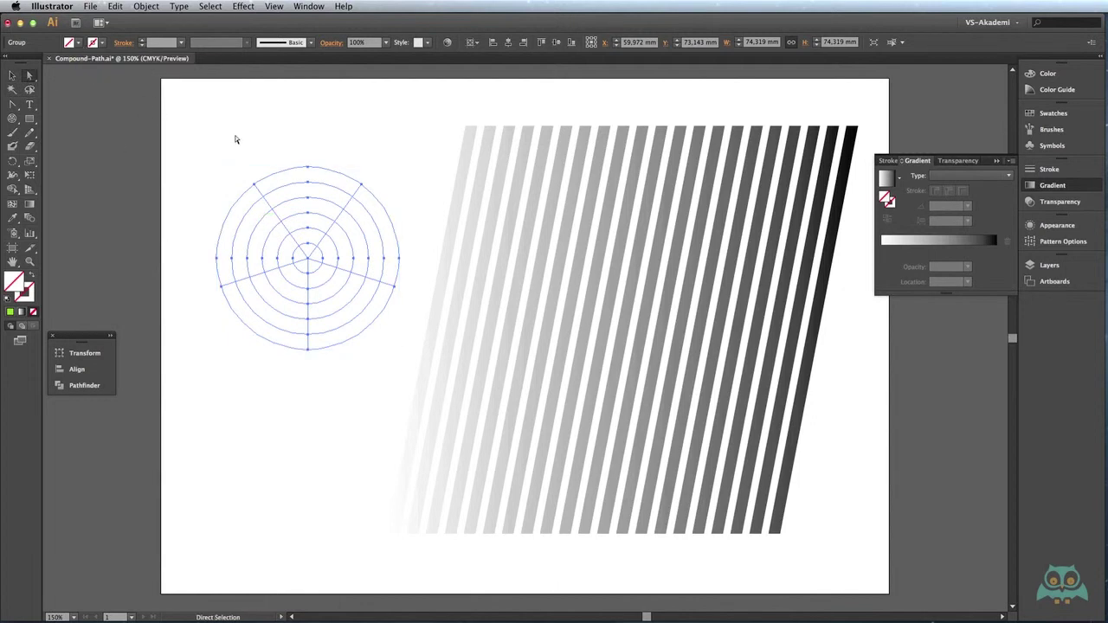
pyautogui.click(236, 139)
pyautogui.click(260, 225)
pyautogui.click(261, 231)
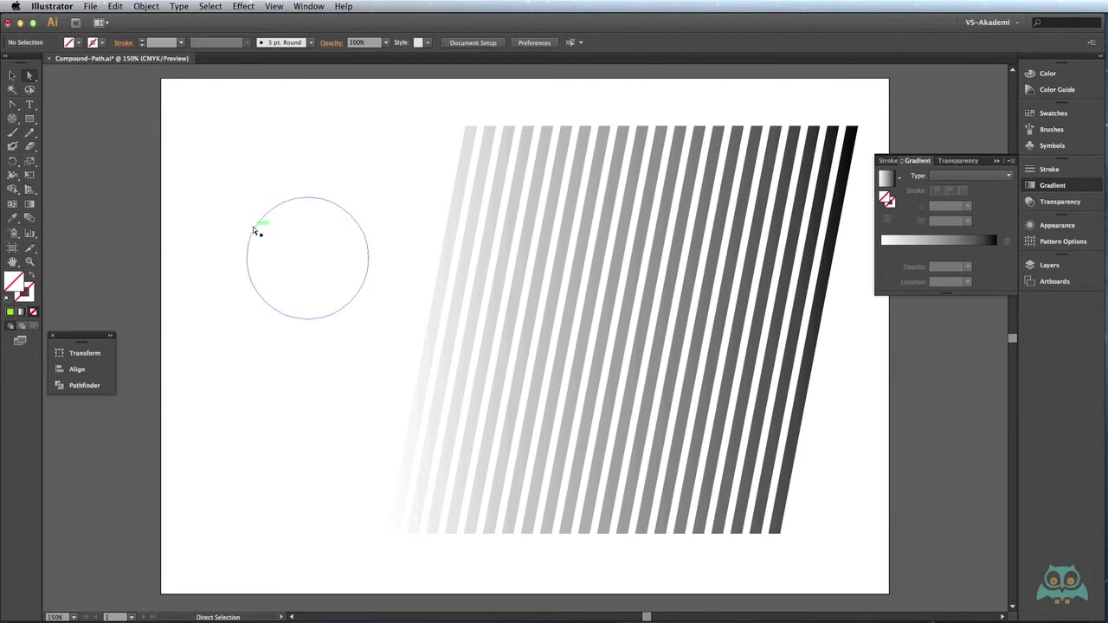
pyautogui.click(258, 232)
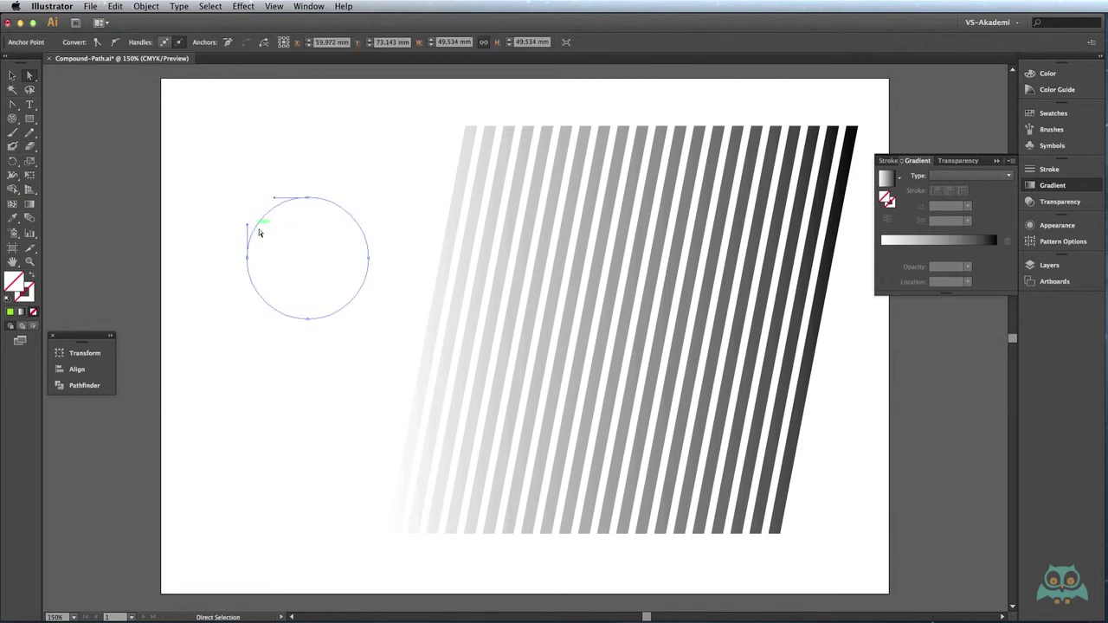
pyautogui.click(10, 312)
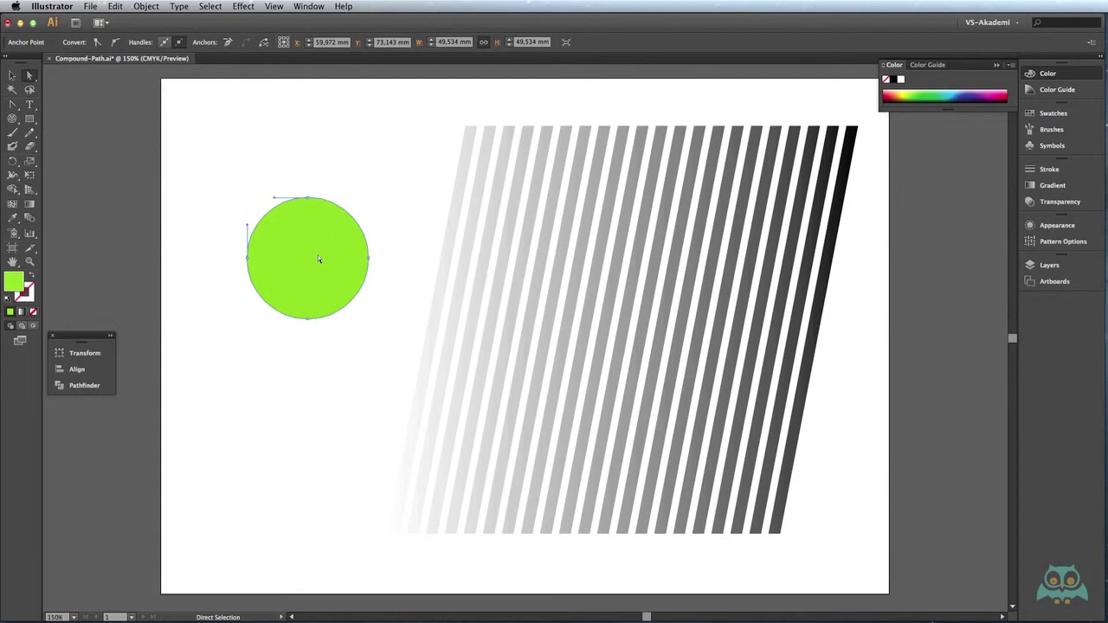
pyautogui.click(303, 210)
pyautogui.press('/')
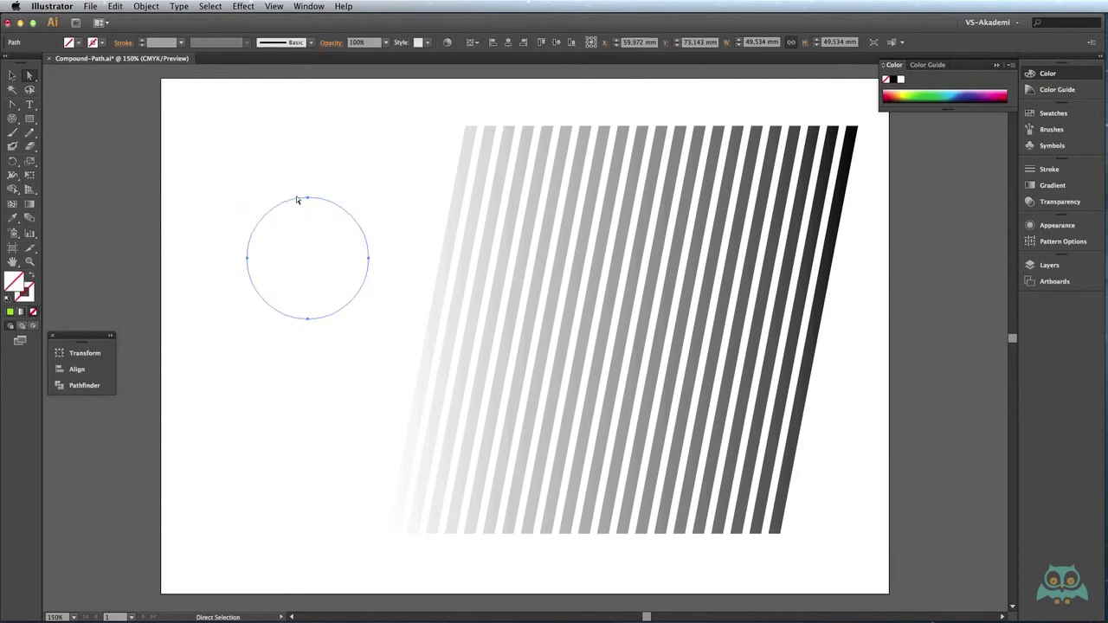
# Reselect the entire polar grid and give it a black stroke
pyautogui.press('v')
pyautogui.press('Delete')
pyautogui.hotkey('ctrl', 'z')
pyautogui.hotkey('ctrl', 'z')
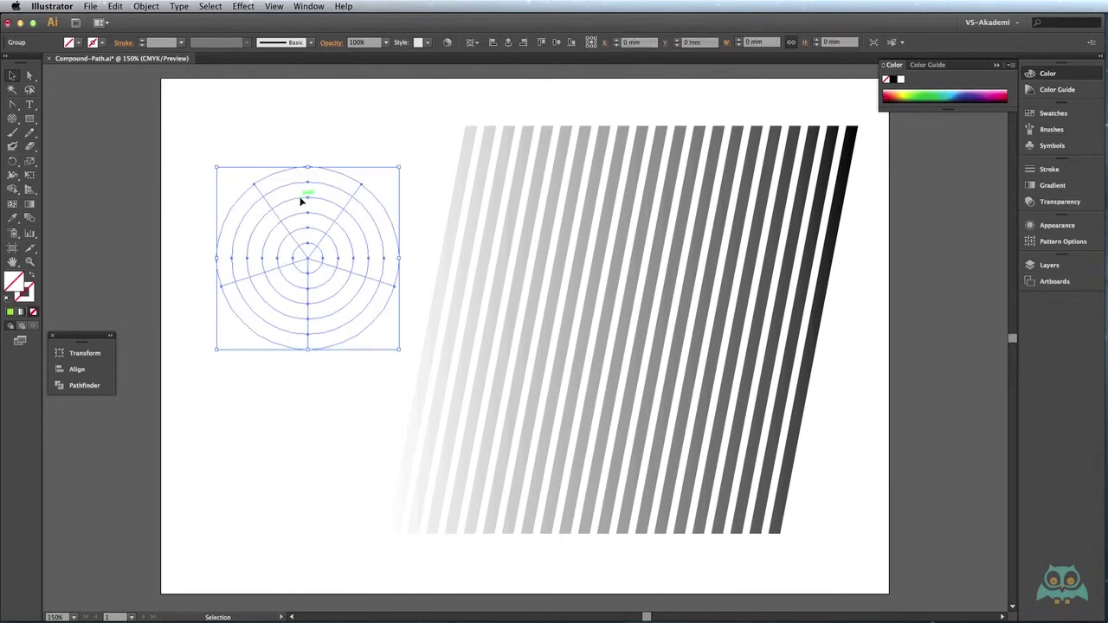
pyautogui.click(101, 43)
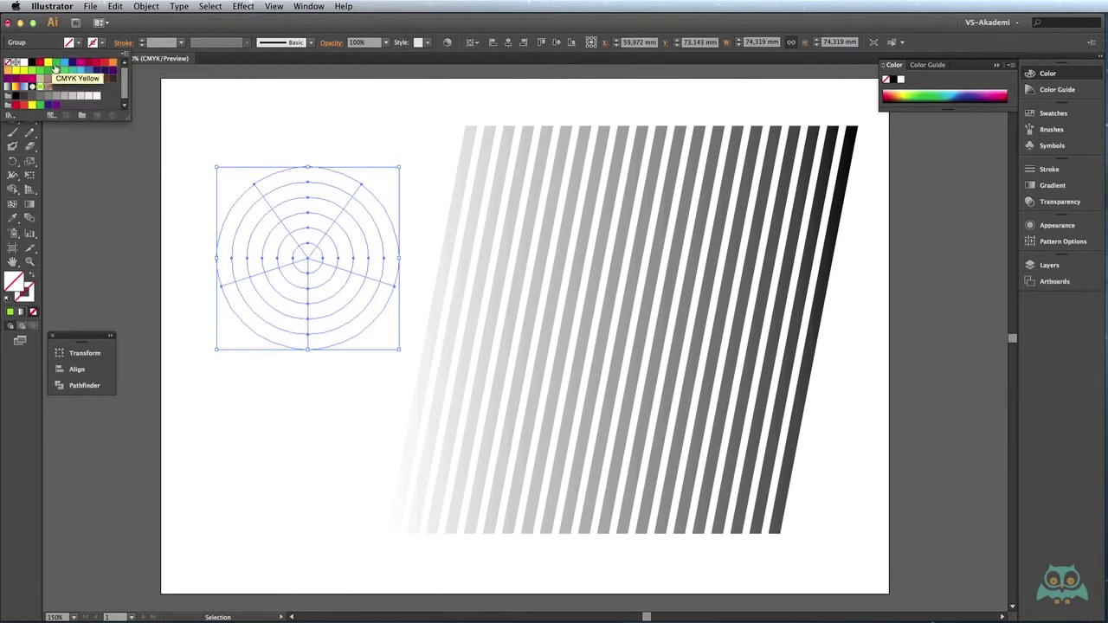
pyautogui.click(31, 62)
pyautogui.press('Escape')
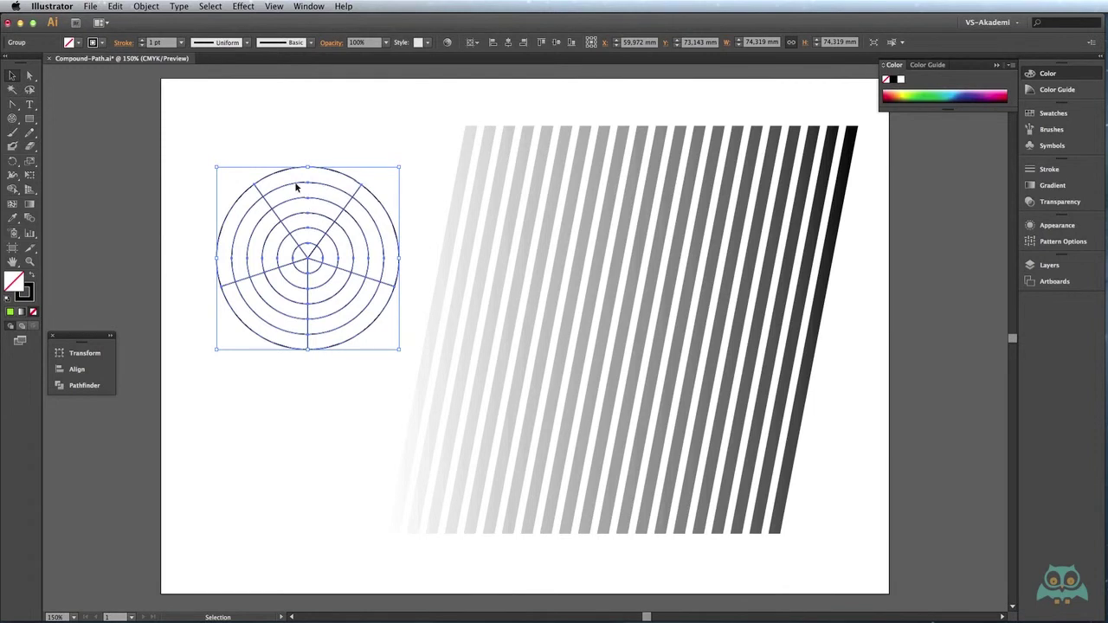
# Convert the polar grid group into a single compound path
pyautogui.click(146, 7)
pyautogui.moveTo(172, 328)
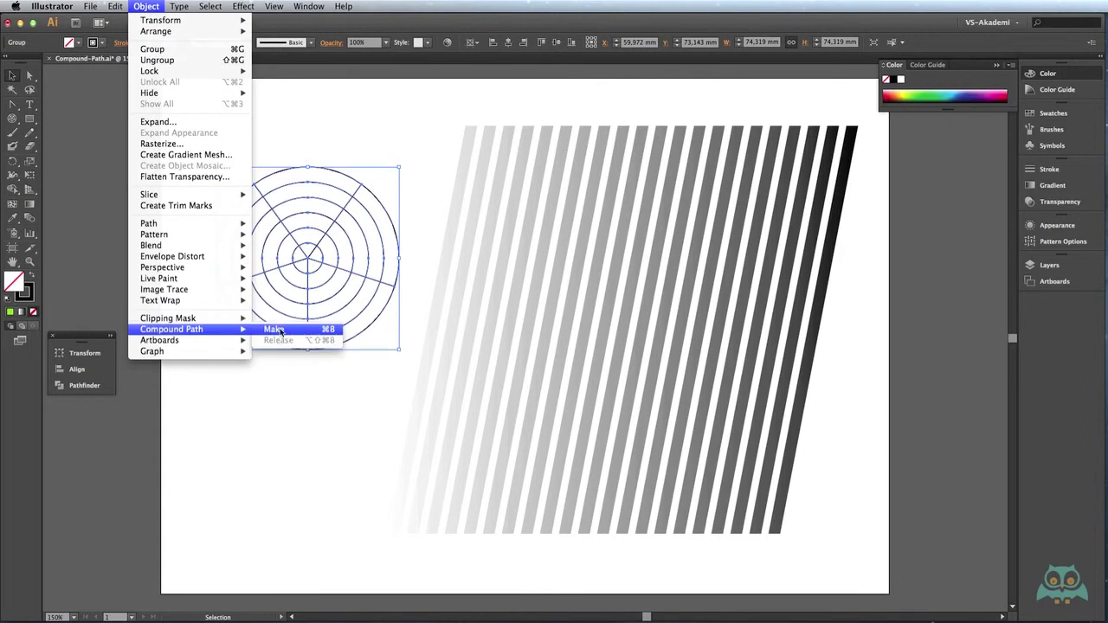
pyautogui.click(274, 330)
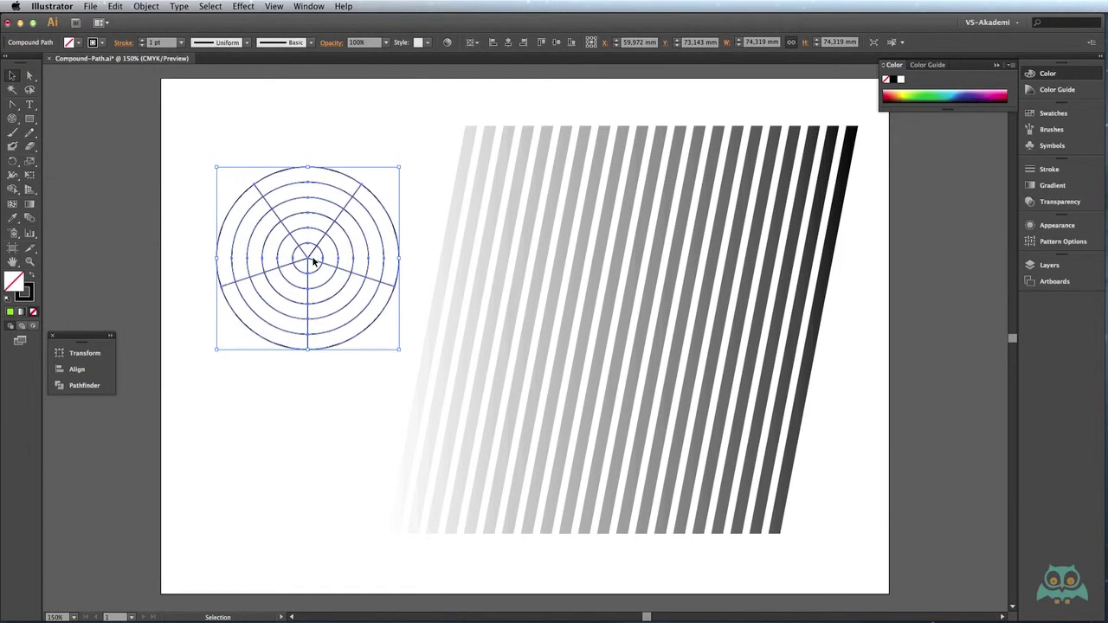
pyautogui.moveTo(12, 189); pyautogui.dragTo(68, 203)
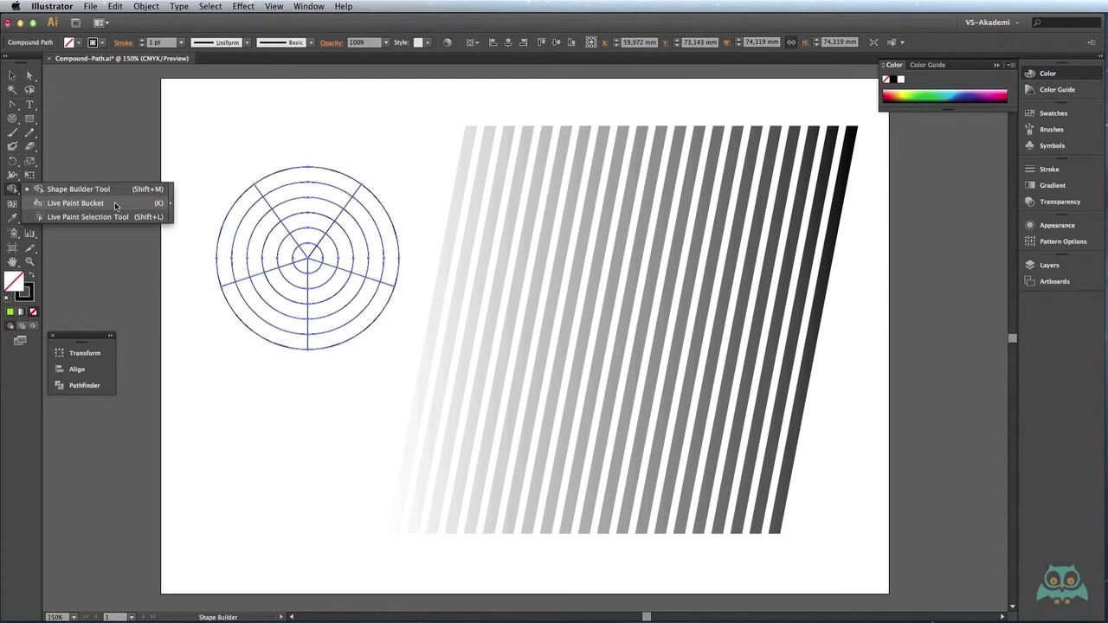
# Make the polar grid a live paint group and fill a right-side cell light green
pyautogui.moveTo(114, 205); pyautogui.dragTo(114, 203)
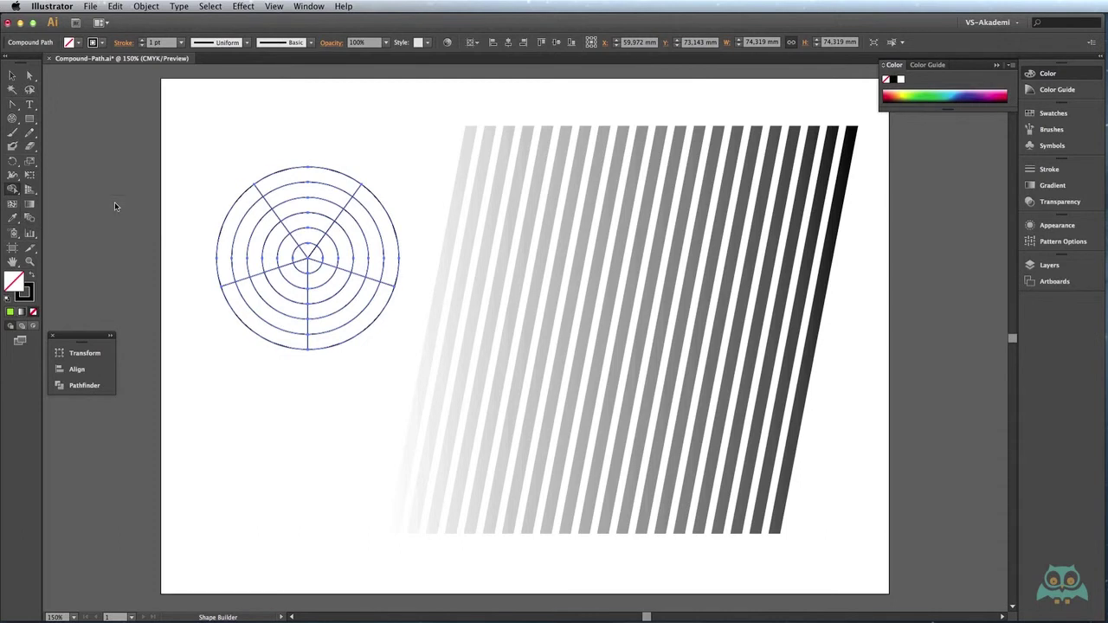
pyautogui.click(309, 224)
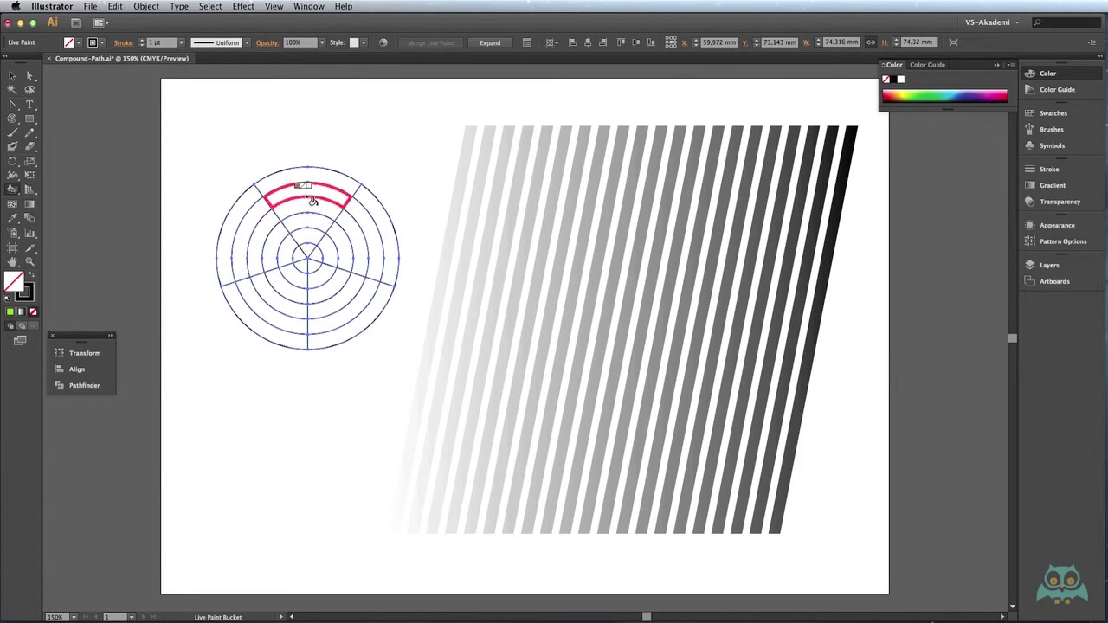
pyautogui.click(901, 97)
pyautogui.click(356, 244)
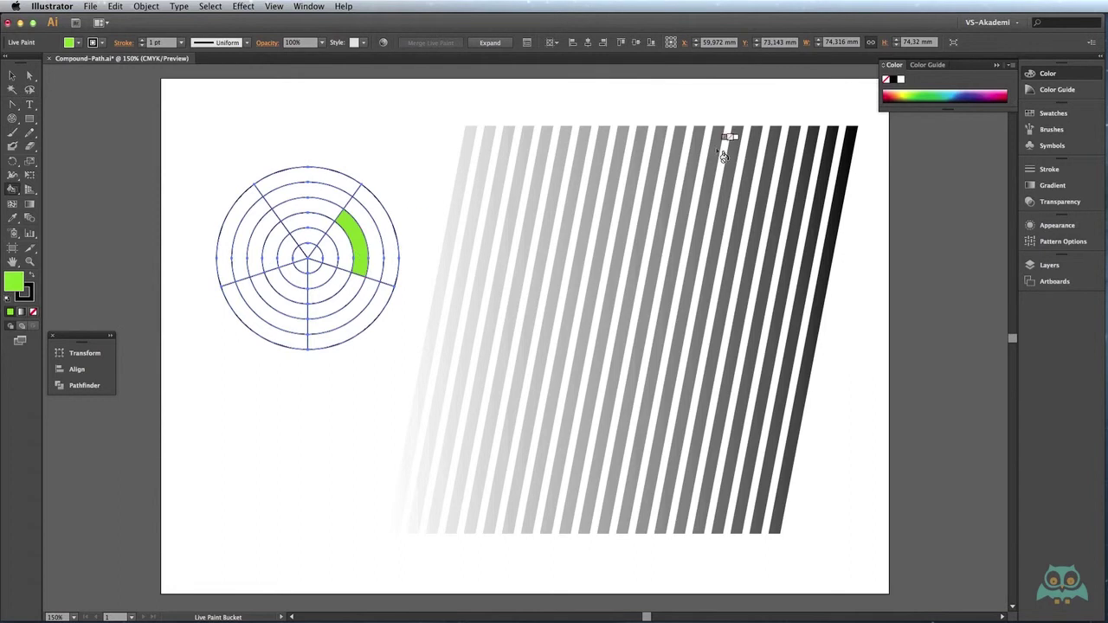
# Fill the top inner-ring cell darker green and two more cells yellow-green
pyautogui.click(930, 91)
pyautogui.click(290, 208)
pyautogui.click(910, 90)
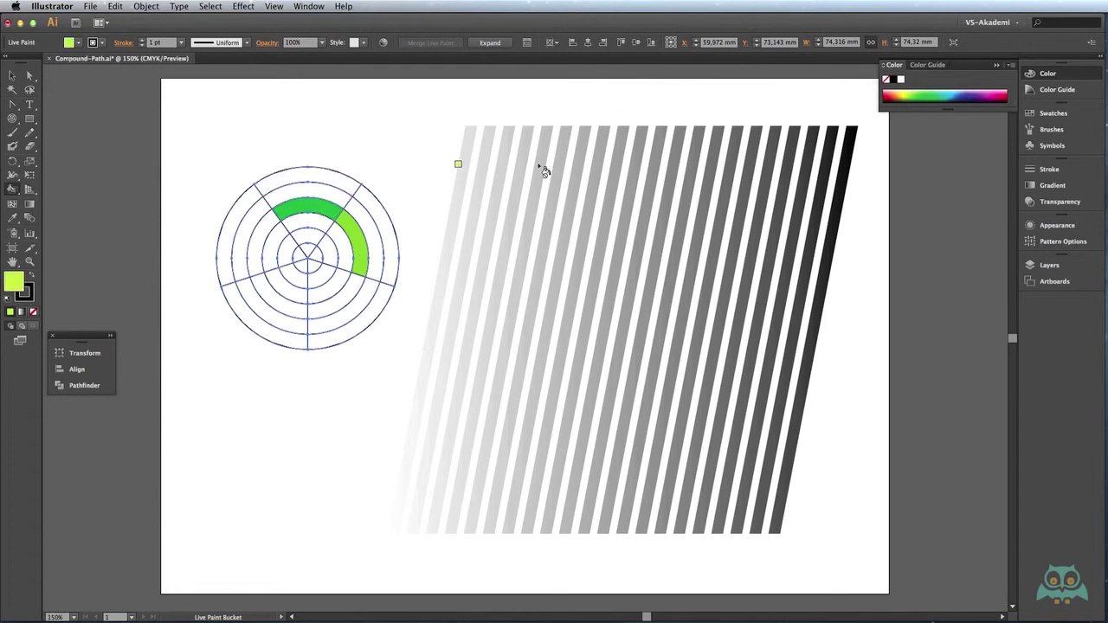
pyautogui.click(332, 195)
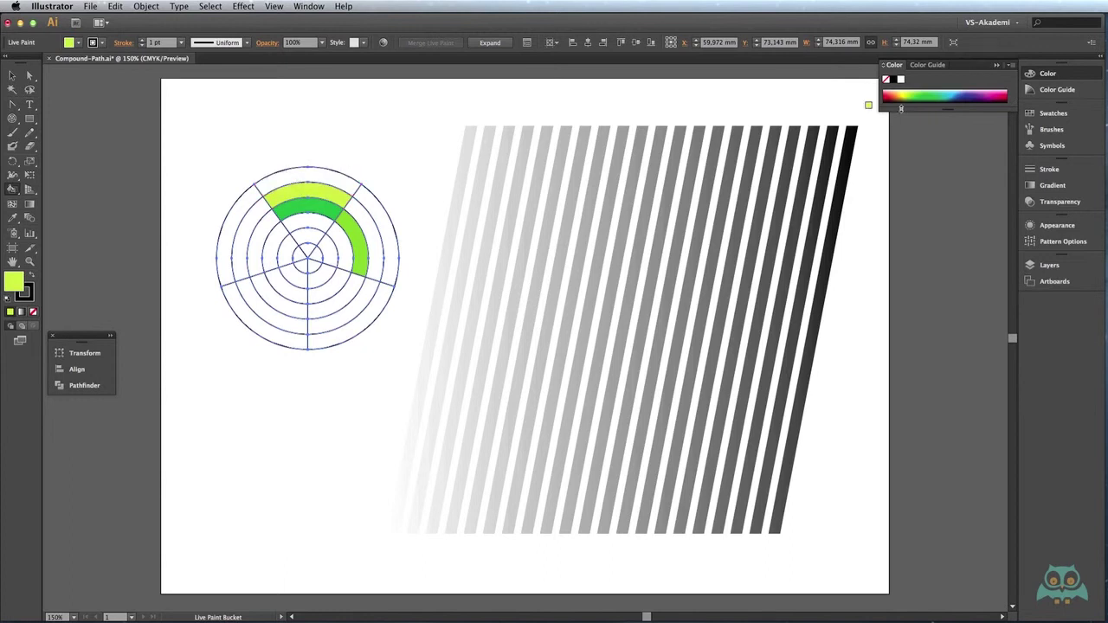
pyautogui.click(275, 247)
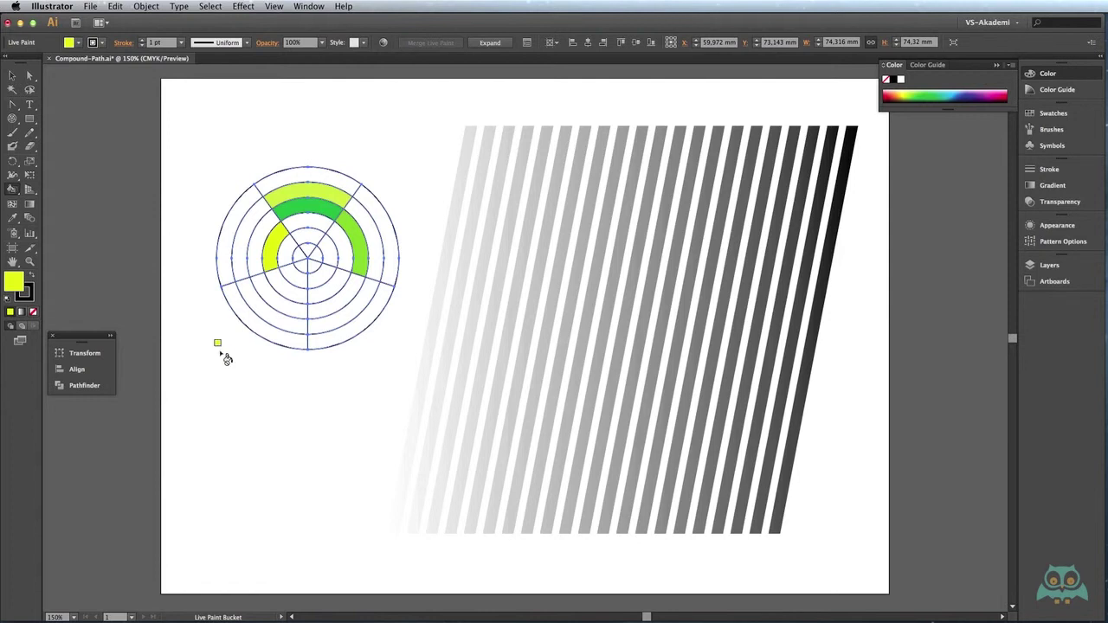
pyautogui.click(12, 76)
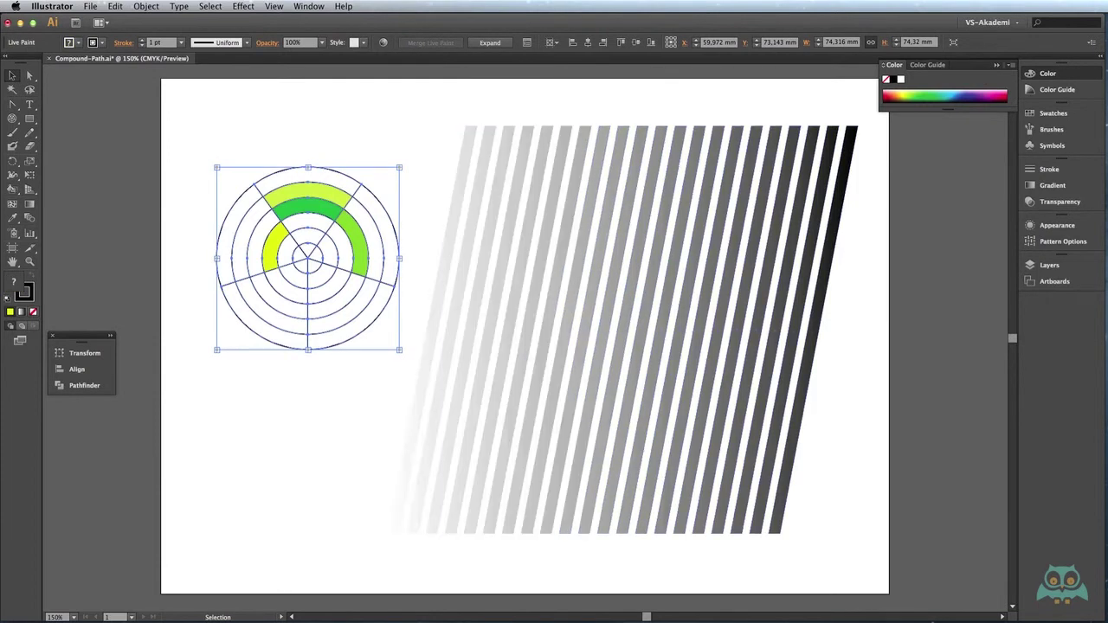
# Drag Buyukada-00714.jpg from the Nesne-Duzenleme-Araclari folder onto the artboard, keeping colour numbers
pyautogui.press('super+Tab')
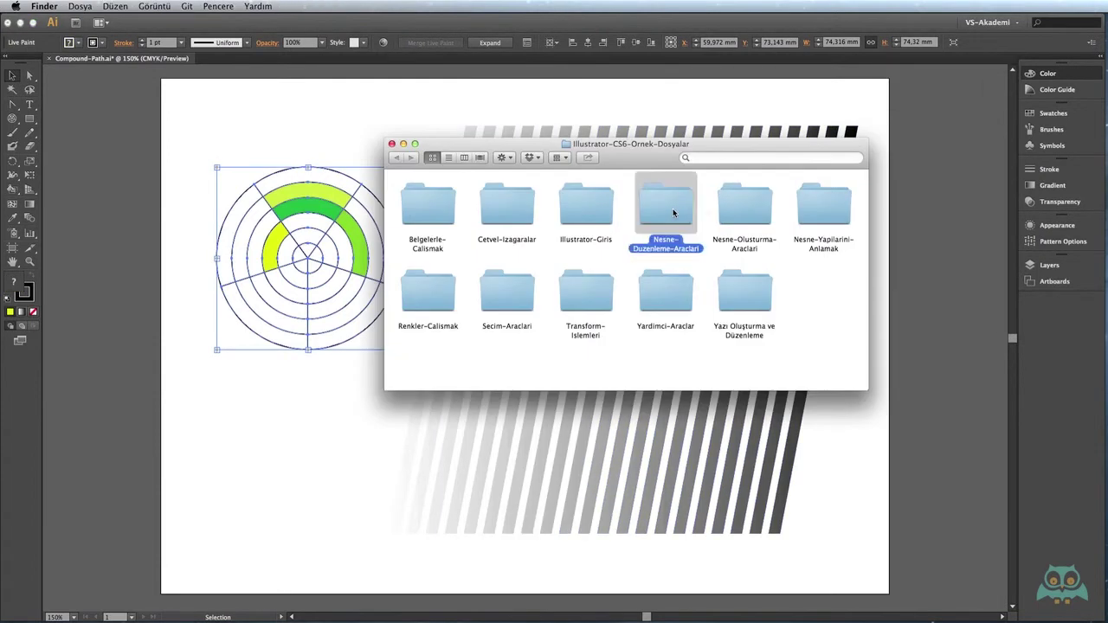
pyautogui.doubleClick(673, 213)
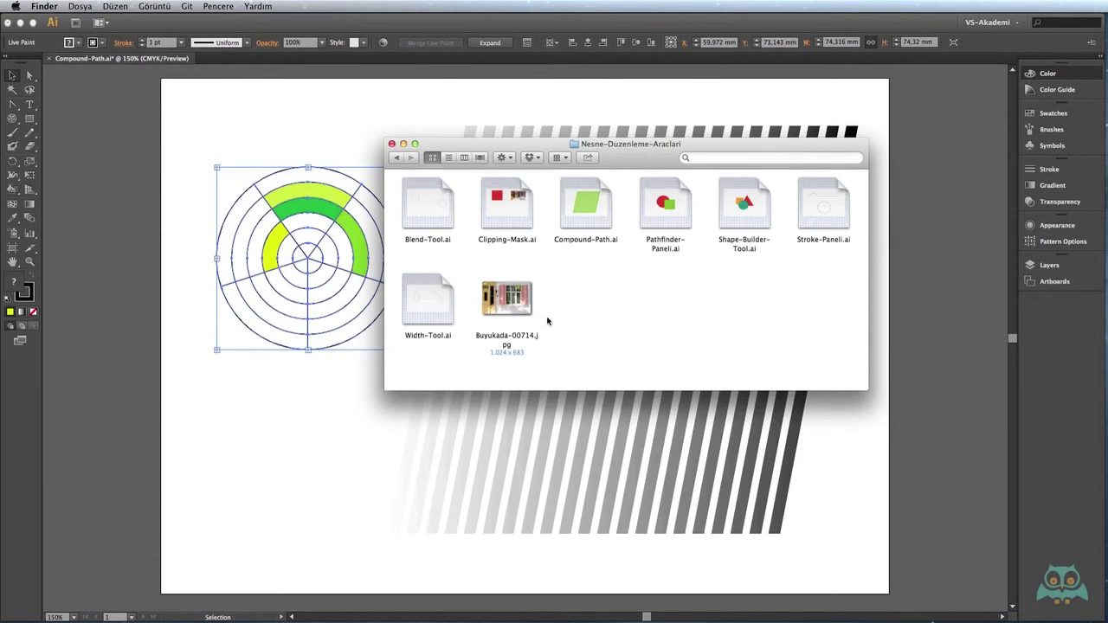
pyautogui.moveTo(517, 303)
pyautogui.mouseDown()
pyautogui.moveTo(399, 437)
pyautogui.moveTo(367, 455)
pyautogui.mouseUp()
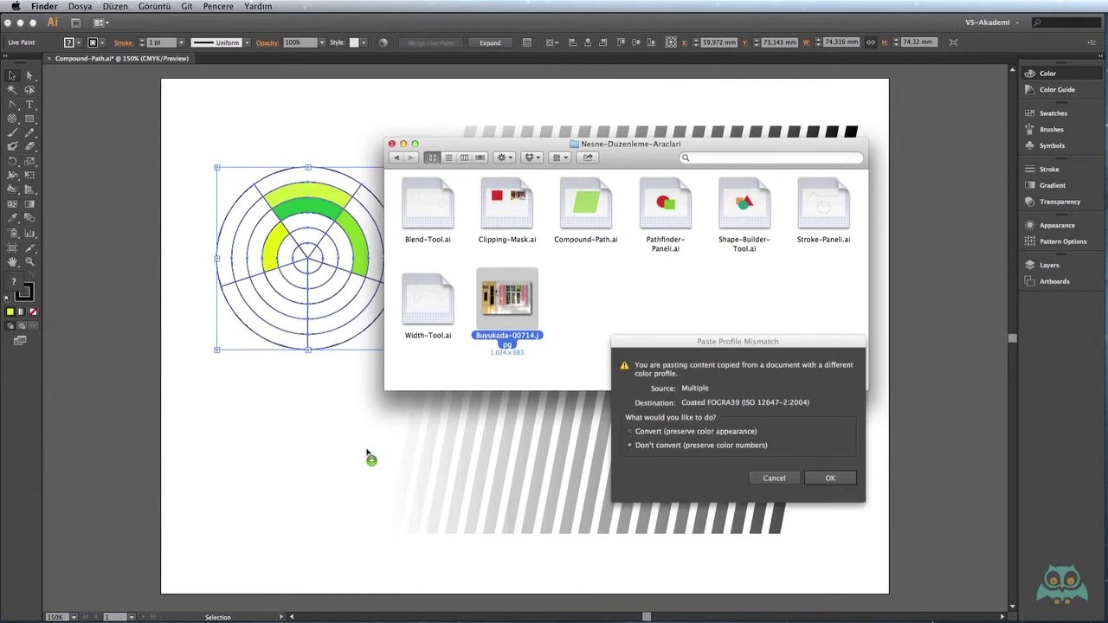
pyautogui.click(816, 481)
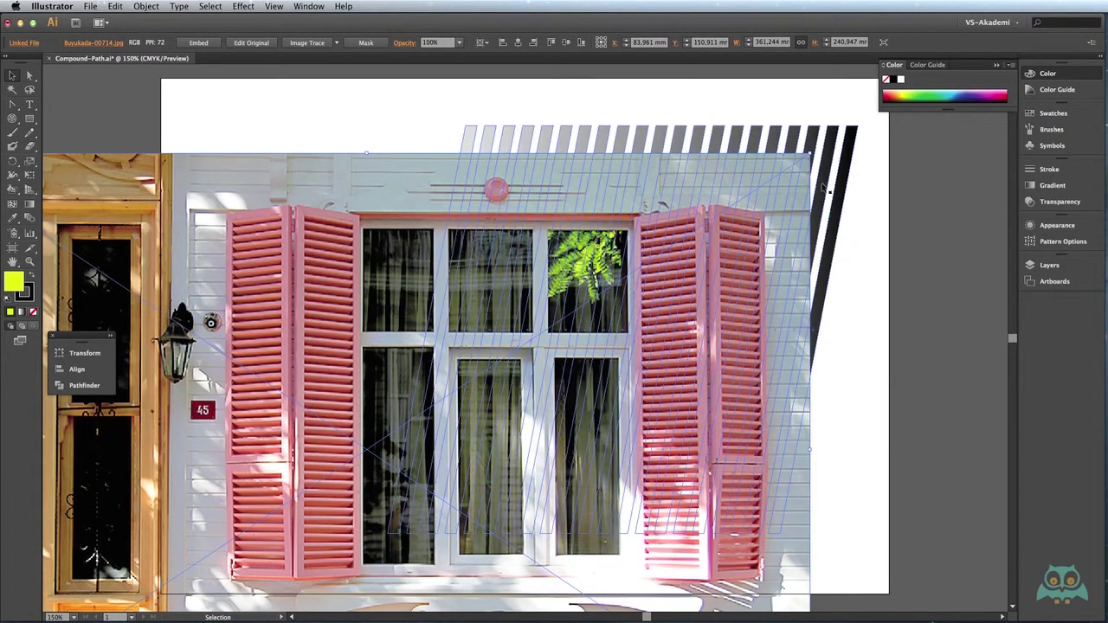
# Scale the window photo down and position it over the middle of the gradient stripes
pyautogui.moveTo(809, 153)
pyautogui.mouseDown()
pyautogui.moveTo(344, 491)
pyautogui.moveTo(313, 486)
pyautogui.mouseUp()
pyautogui.moveTo(221, 519); pyautogui.dragTo(744, 257)
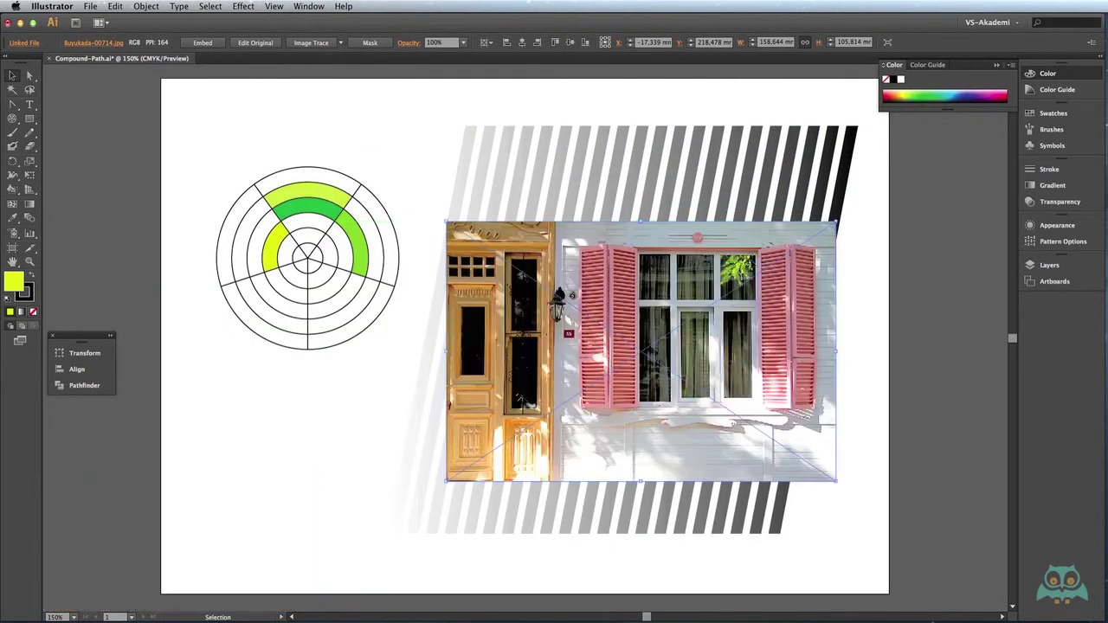
pyautogui.moveTo(836, 482); pyautogui.dragTo(840, 482)
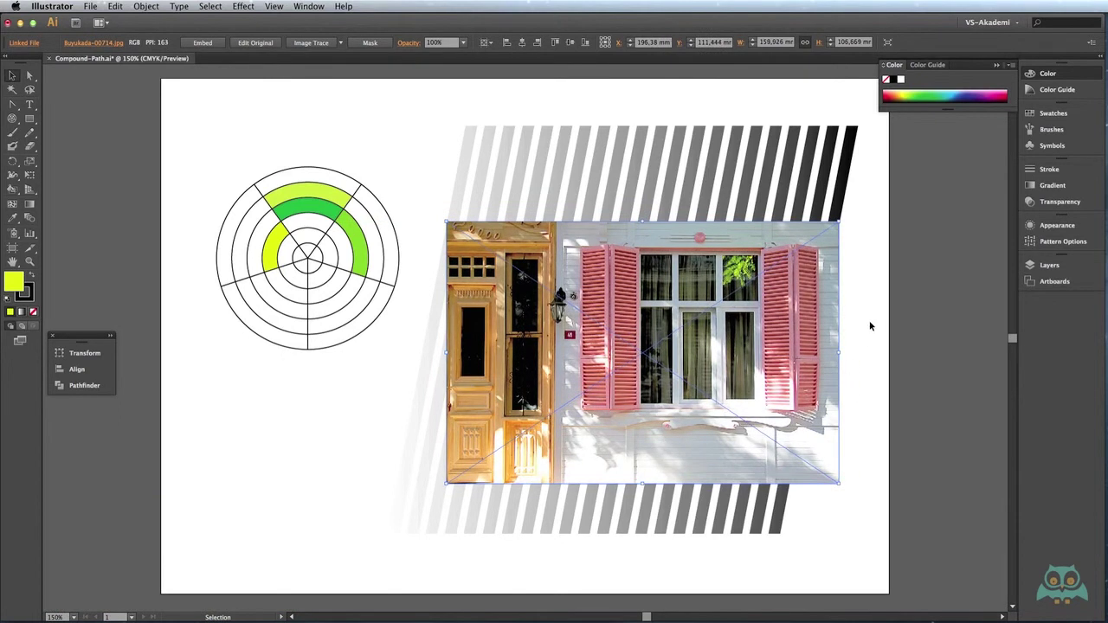
pyautogui.click(870, 314)
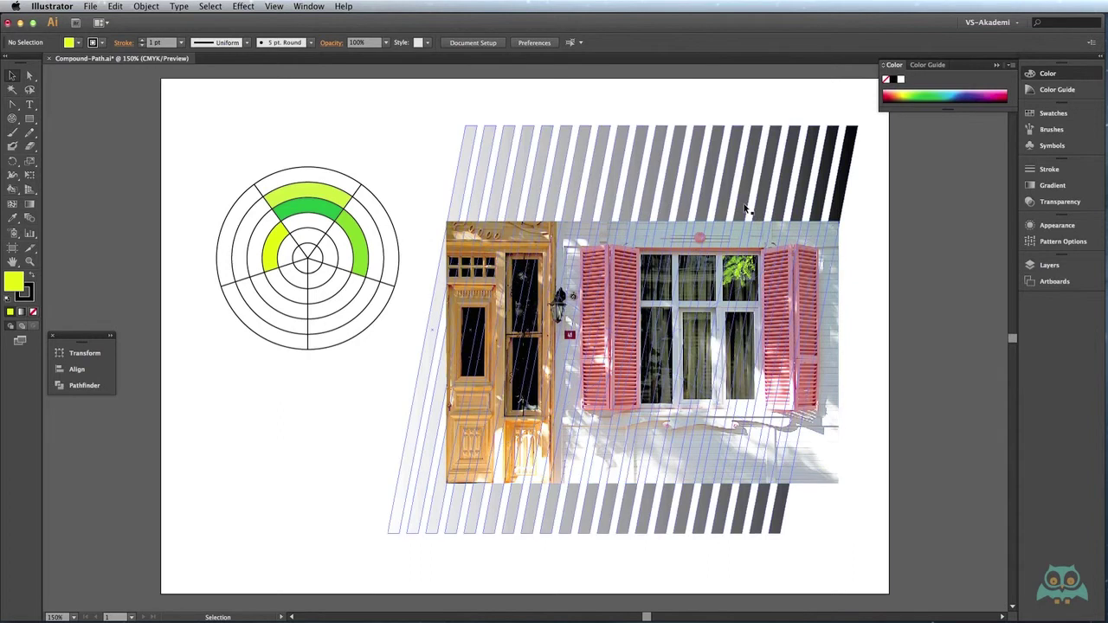
# Bring the striped compound path to the front, then select it together with the photo
pyautogui.click(754, 136)
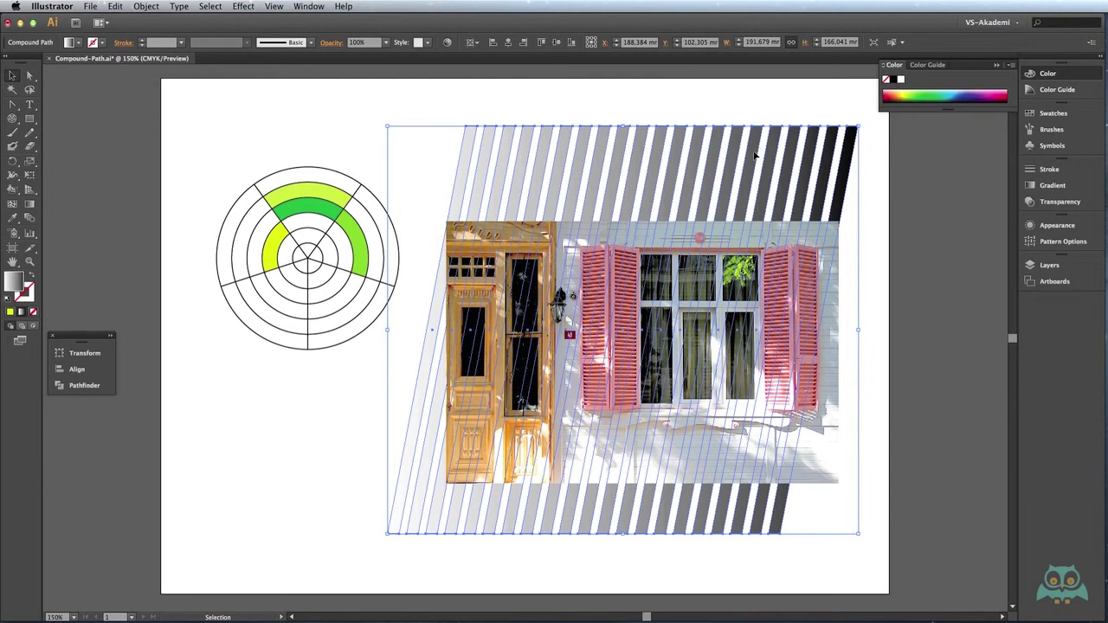
pyautogui.rightClick(754, 152)
pyautogui.moveTo(781, 246)
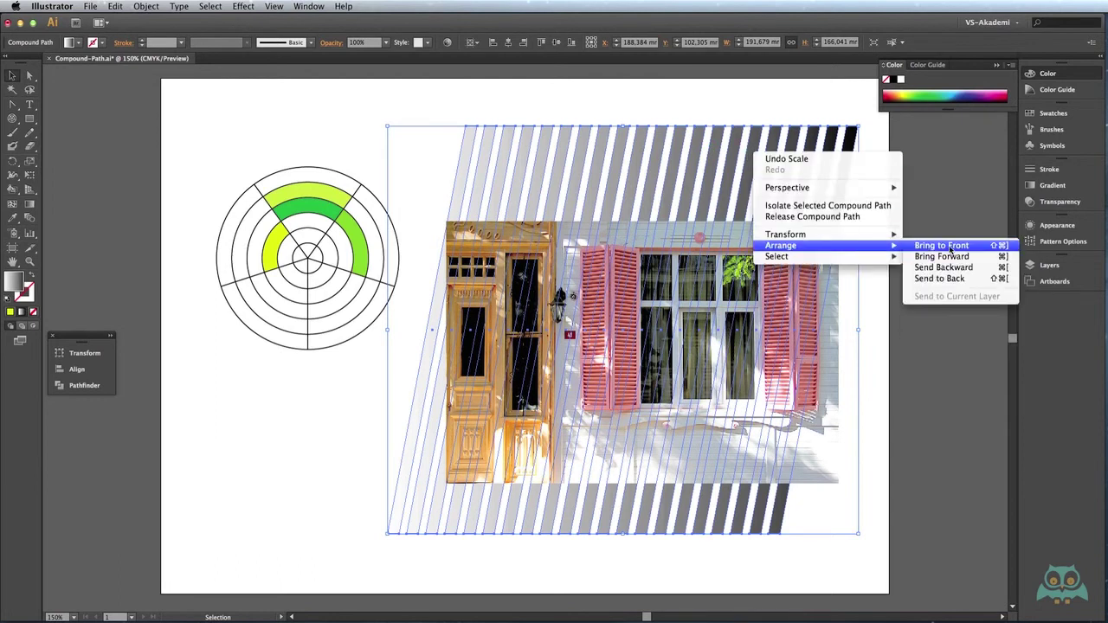
pyautogui.click(952, 246)
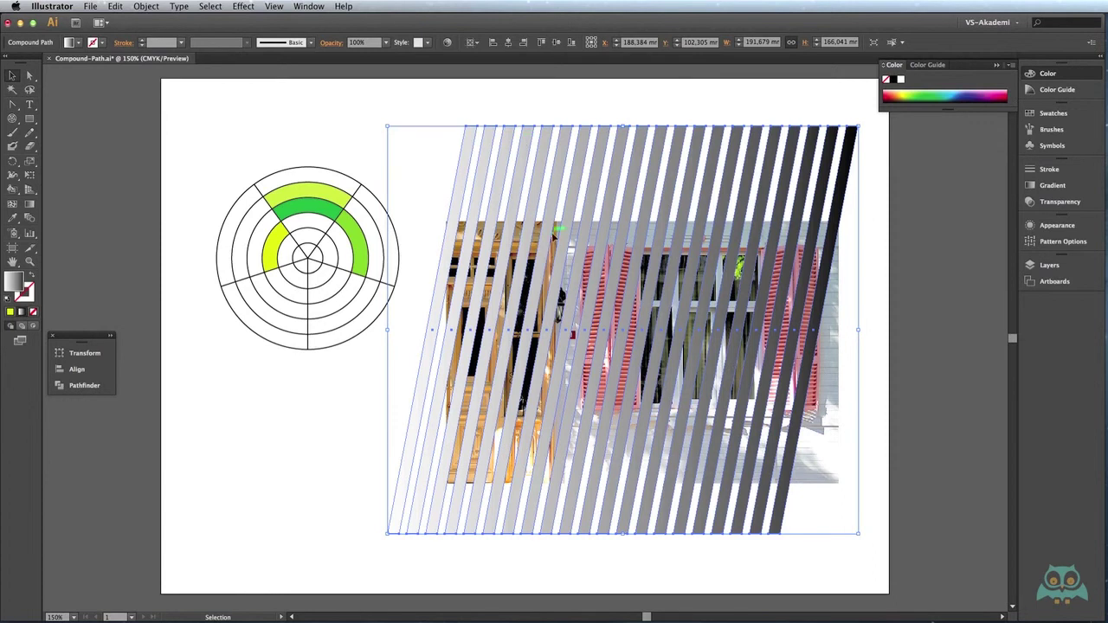
pyautogui.moveTo(744, 105); pyautogui.dragTo(847, 314)
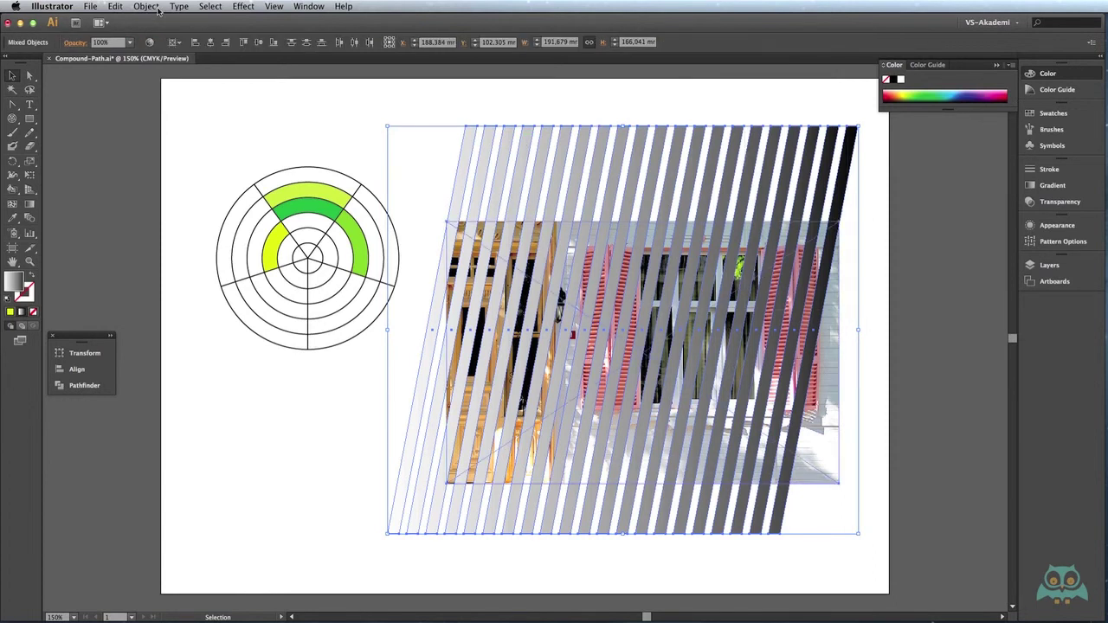
# Make a clipping mask from the slanted stripes and the window photo, then deselect
pyautogui.click(149, 7)
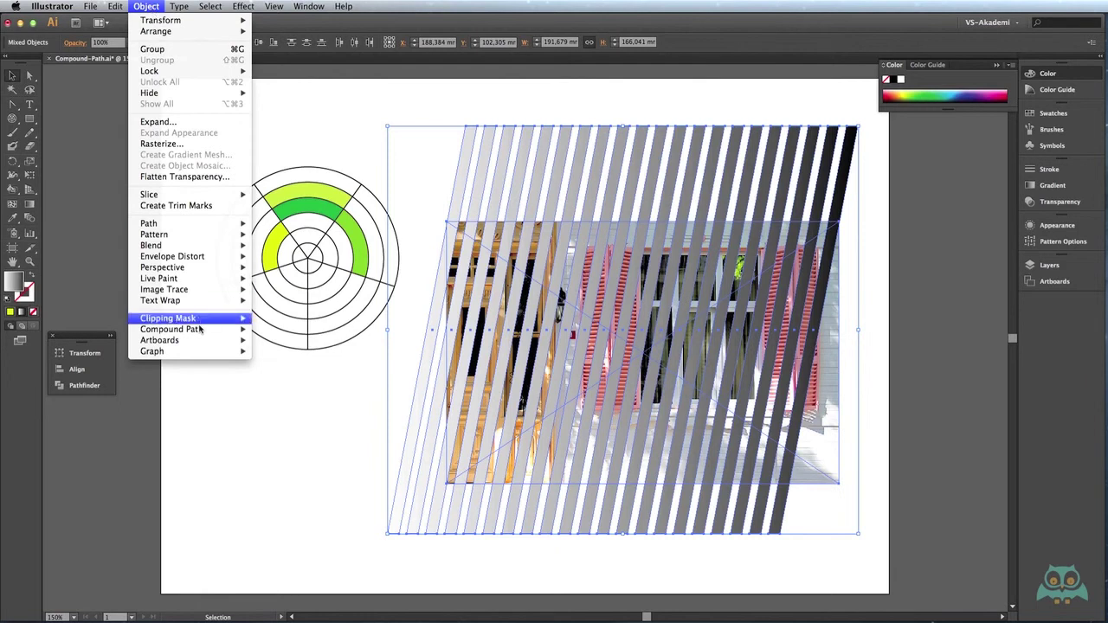
pyautogui.moveTo(168, 318)
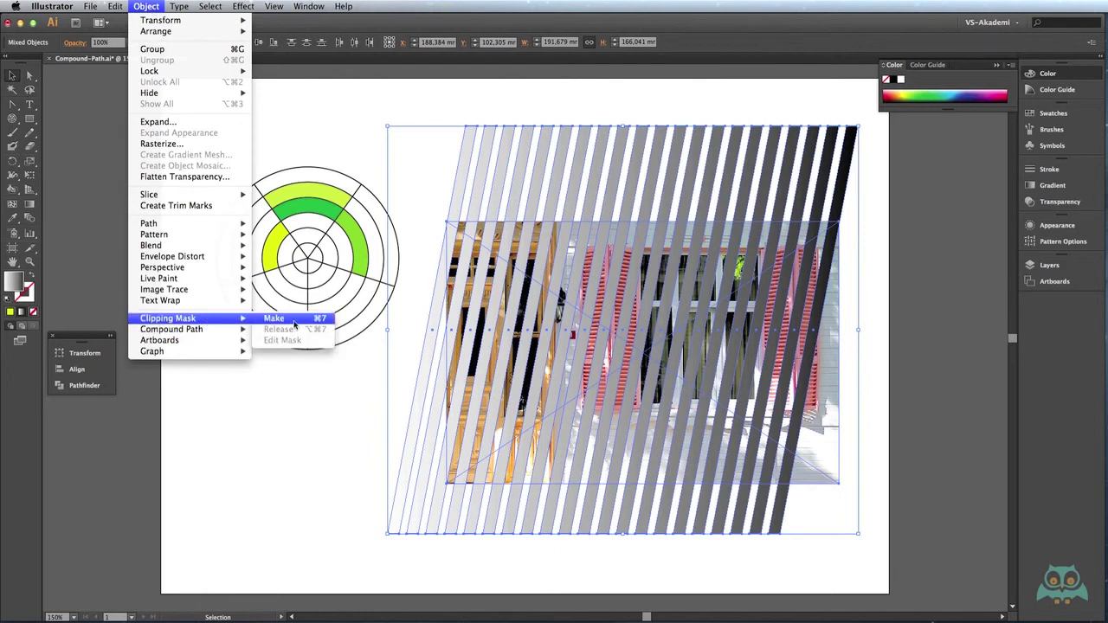
pyautogui.click(294, 320)
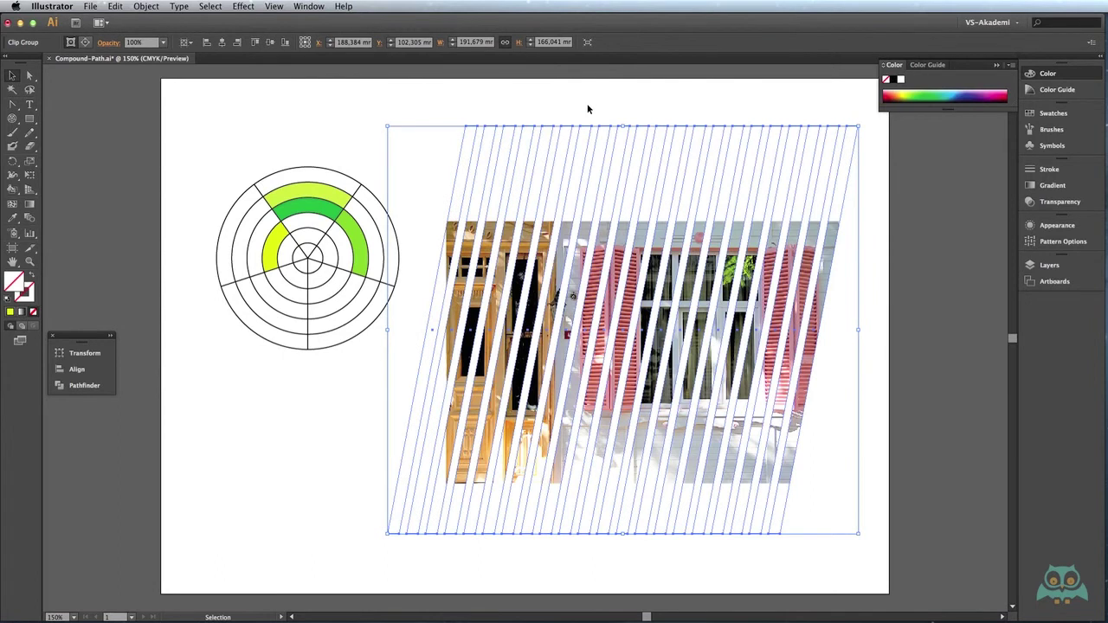
pyautogui.click(587, 108)
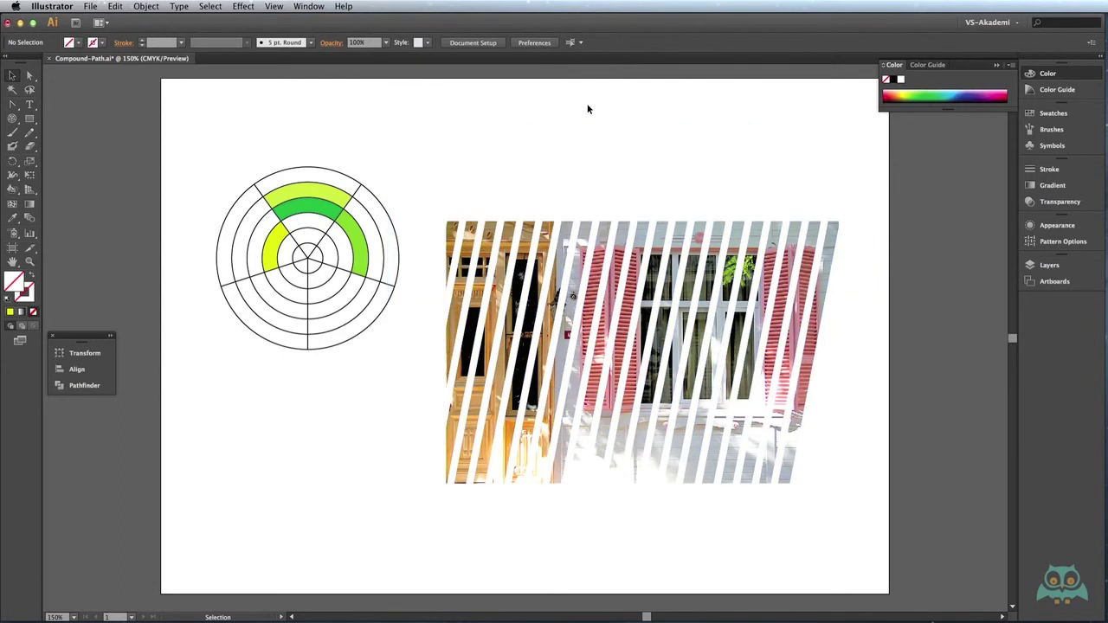